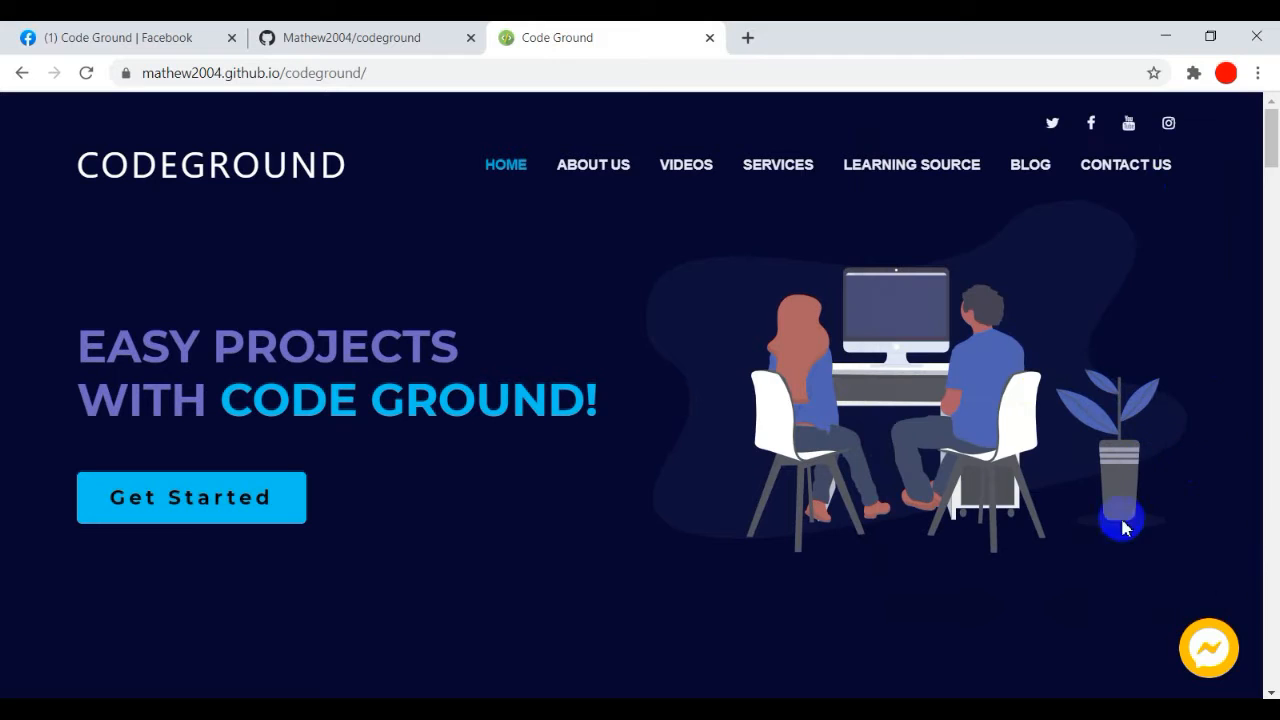
pyautogui.click(1164, 134)
pyautogui.click(1164, 138)
pyautogui.click(1219, 138)
pyautogui.moveTo(1270, 157); pyautogui.dragTo(1229, 48)
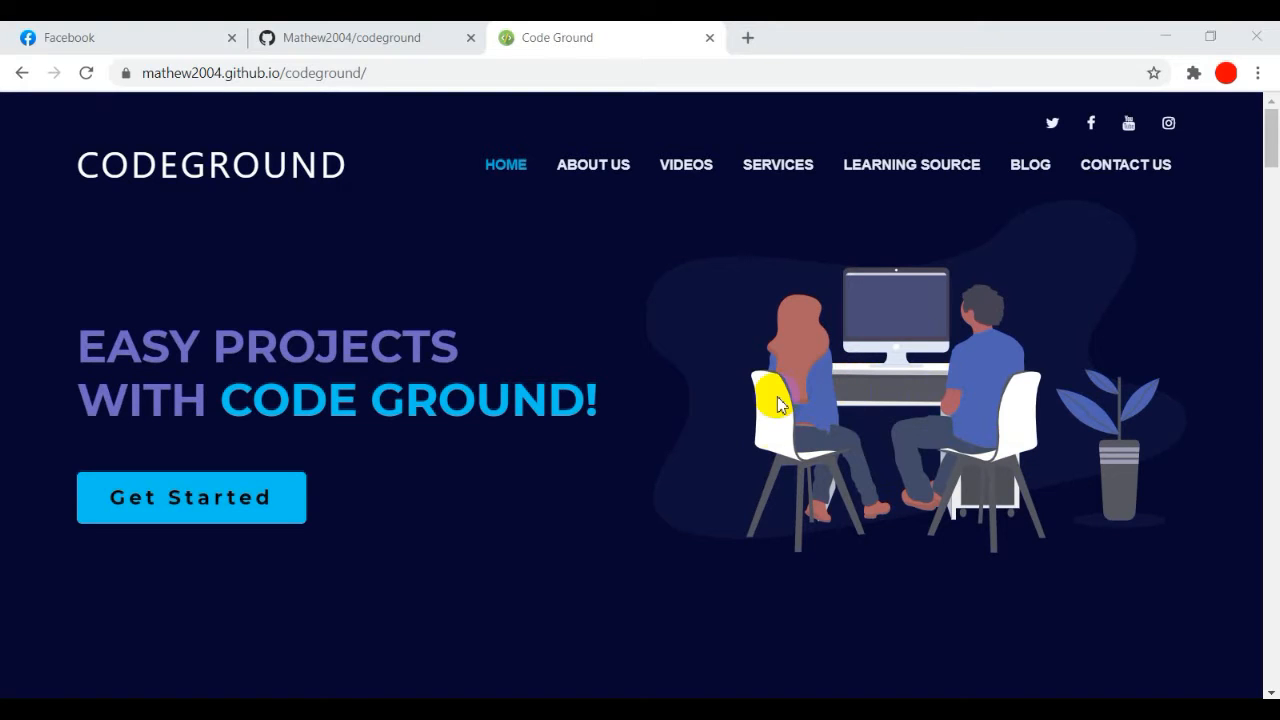
# - Look over the codeground repository that hosts the website on GitHub
pyautogui.click(350, 40)
pyautogui.moveTo(1269, 249); pyautogui.dragTo(1257, 314)
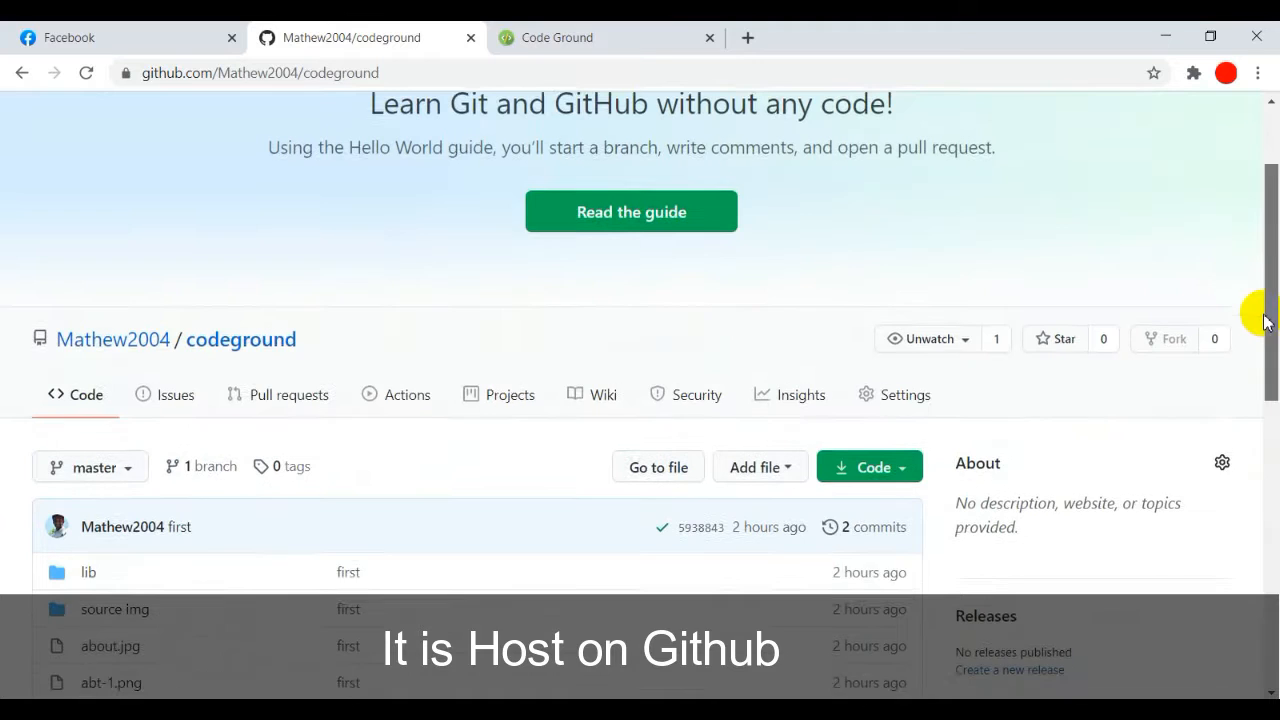
# - Switch to Facebook and open the settings of the Code Ground Page
pyautogui.click(153, 30)
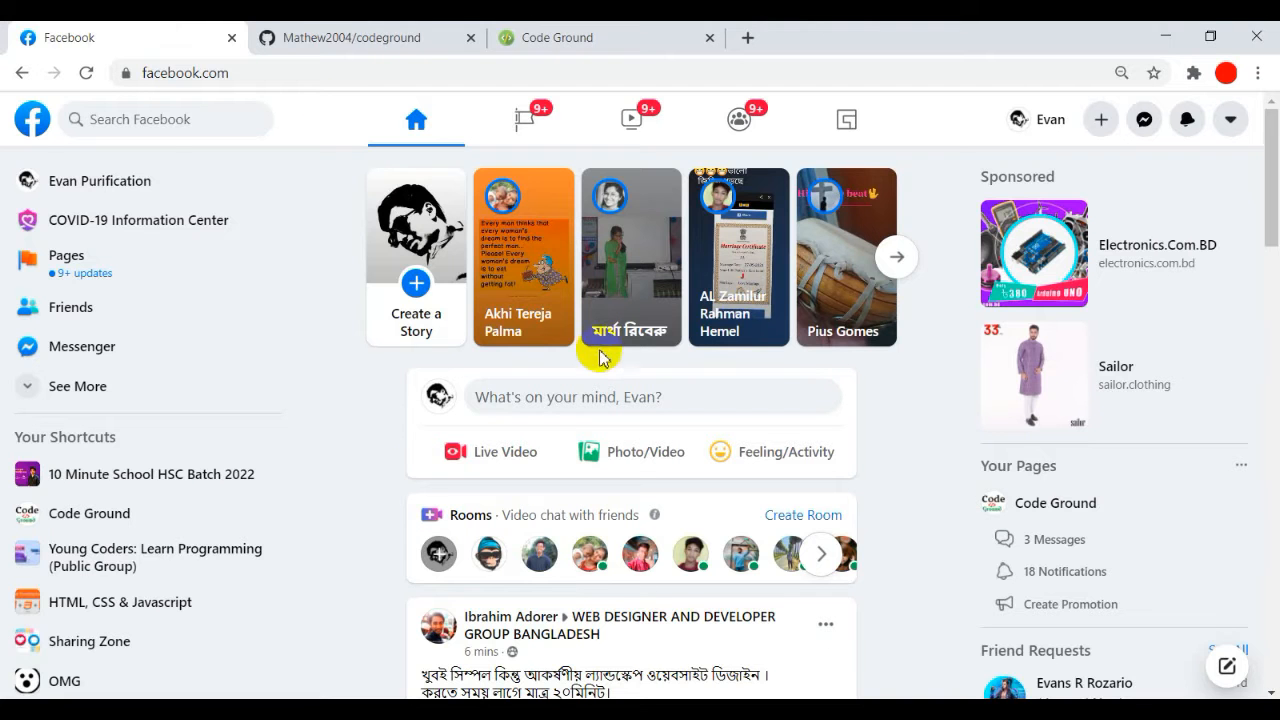
pyautogui.click(1027, 508)
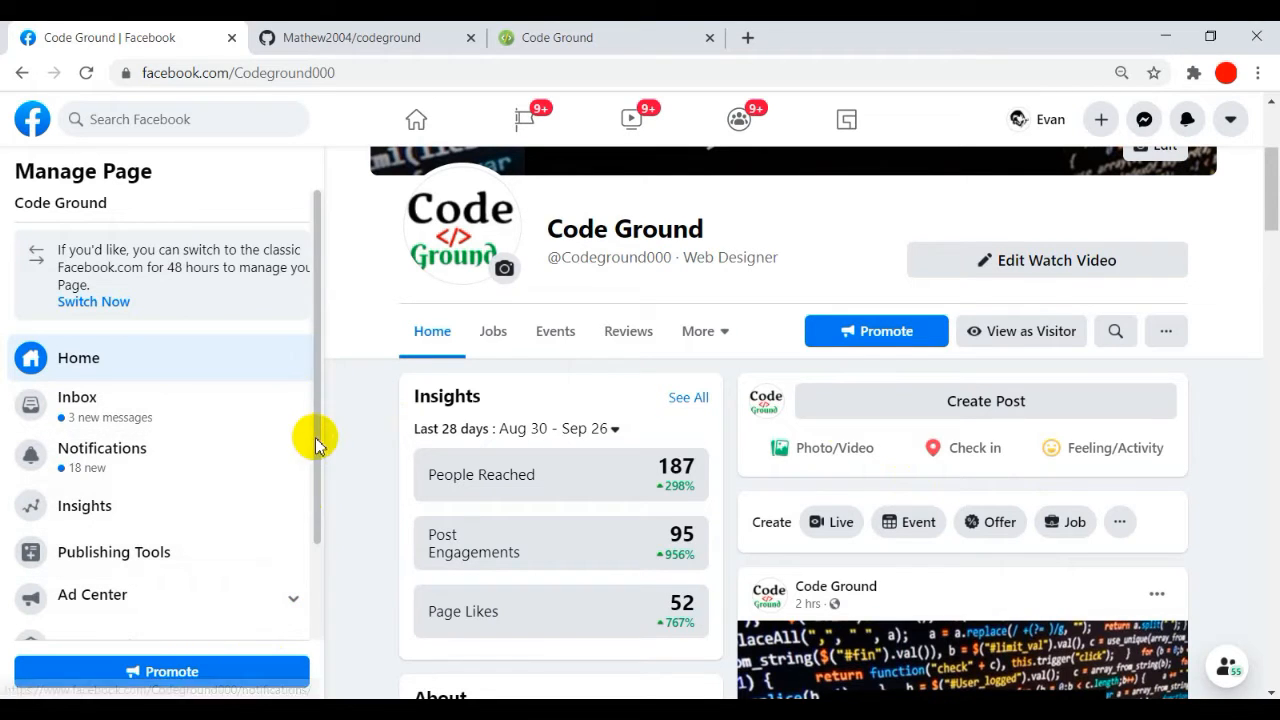
pyautogui.scroll(-1, 310, 515)
pyautogui.scroll(-2, 310, 515)
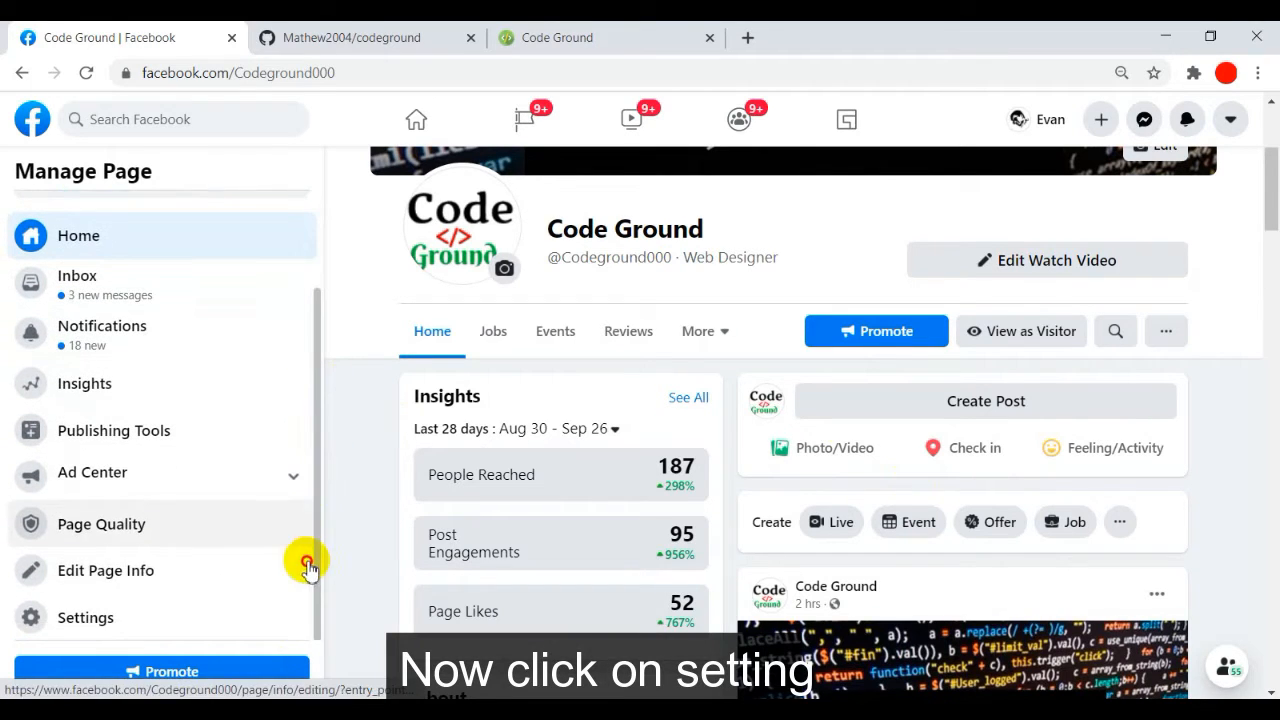
pyautogui.click(143, 627)
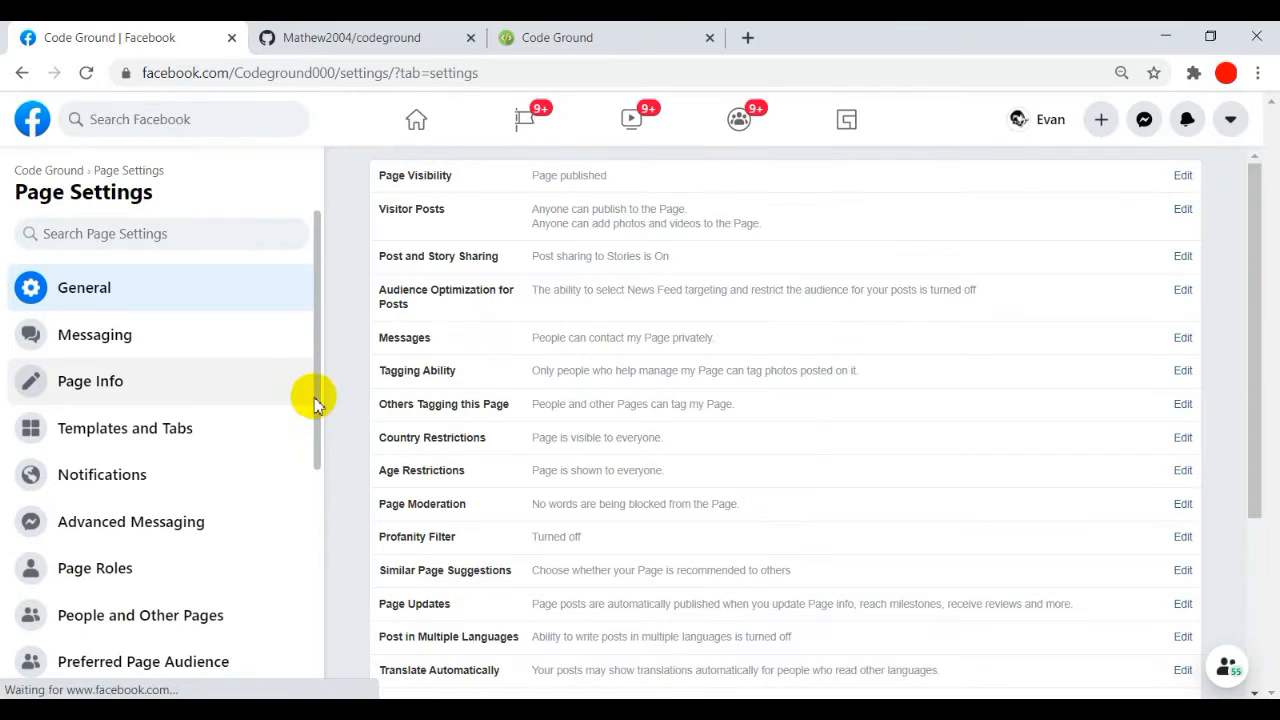
# - Open the Page's Advanced Messaging settings and go to the Whitelisted Domains entry for another domain
pyautogui.scroll(-1, 315, 415)
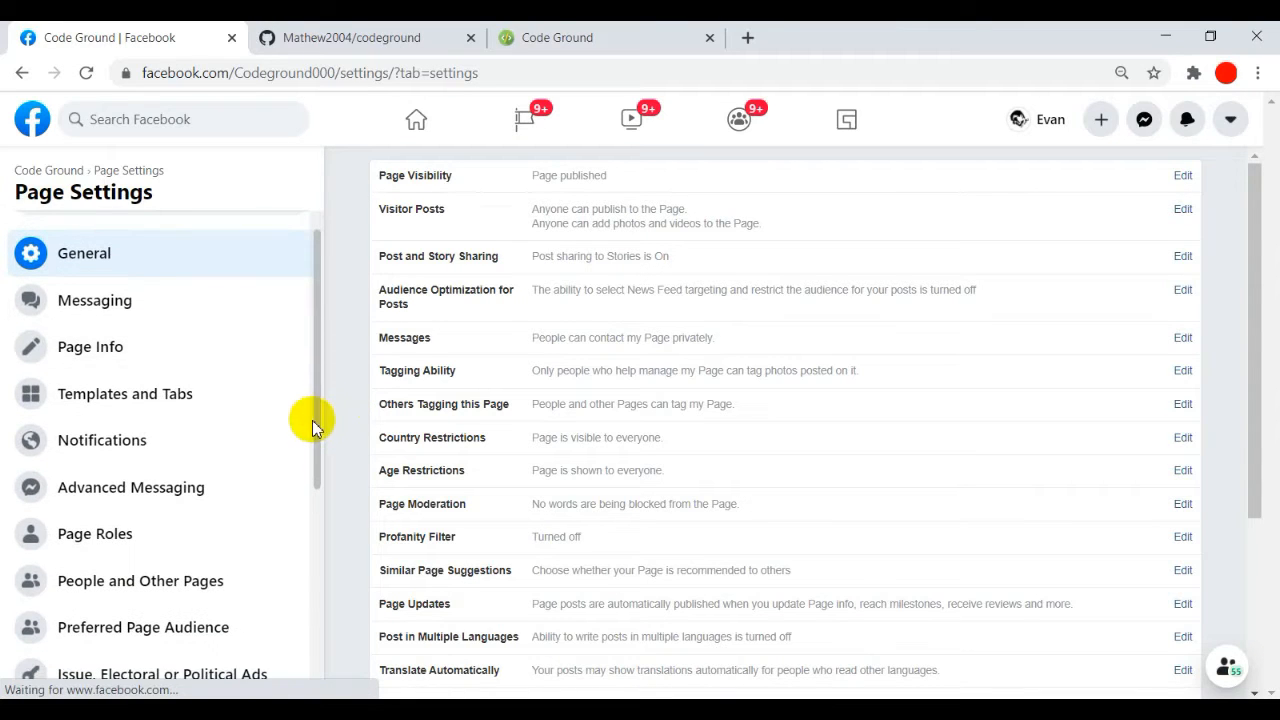
pyautogui.click(190, 491)
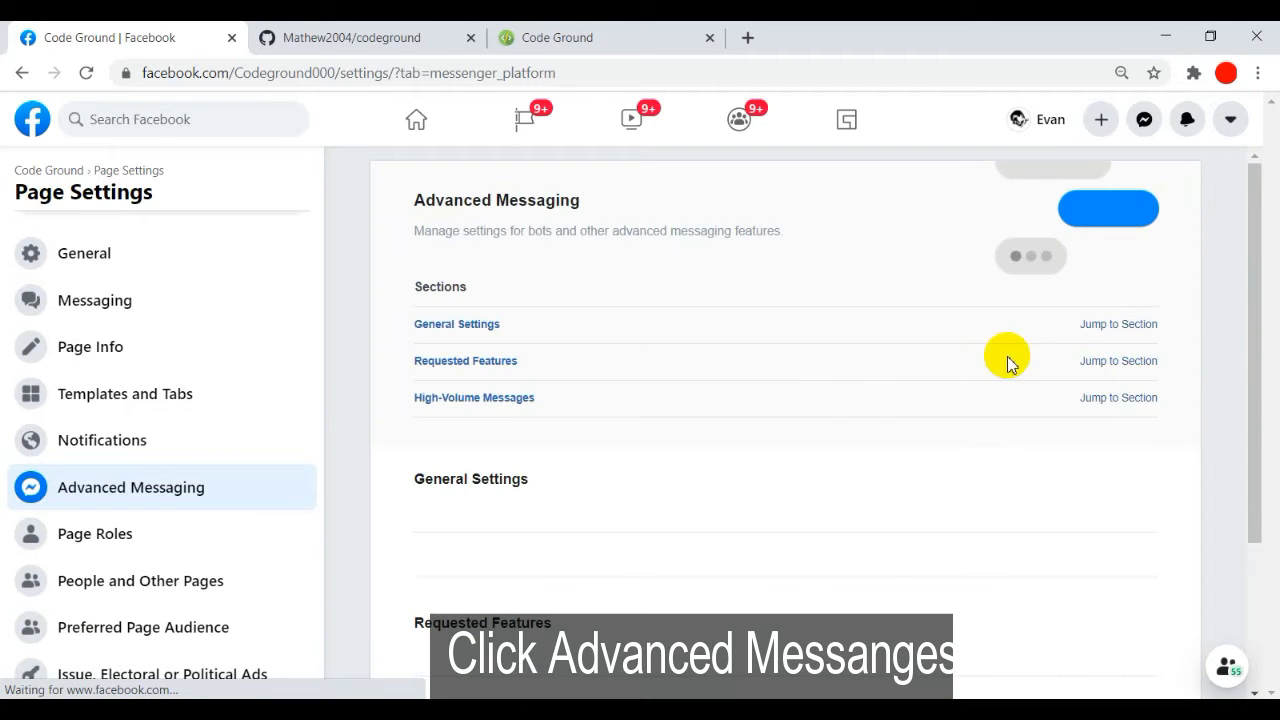
pyautogui.moveTo(1258, 313); pyautogui.dragTo(1240, 445)
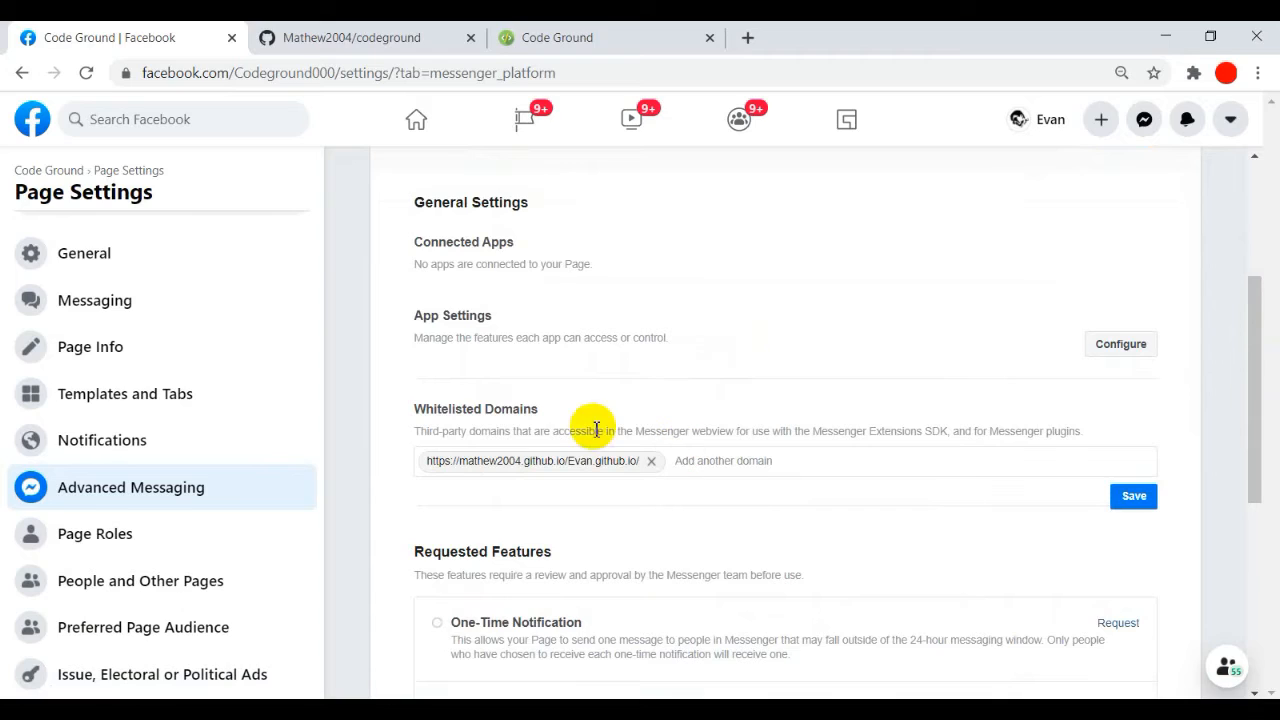
pyautogui.moveTo(546, 411); pyautogui.dragTo(413, 410)
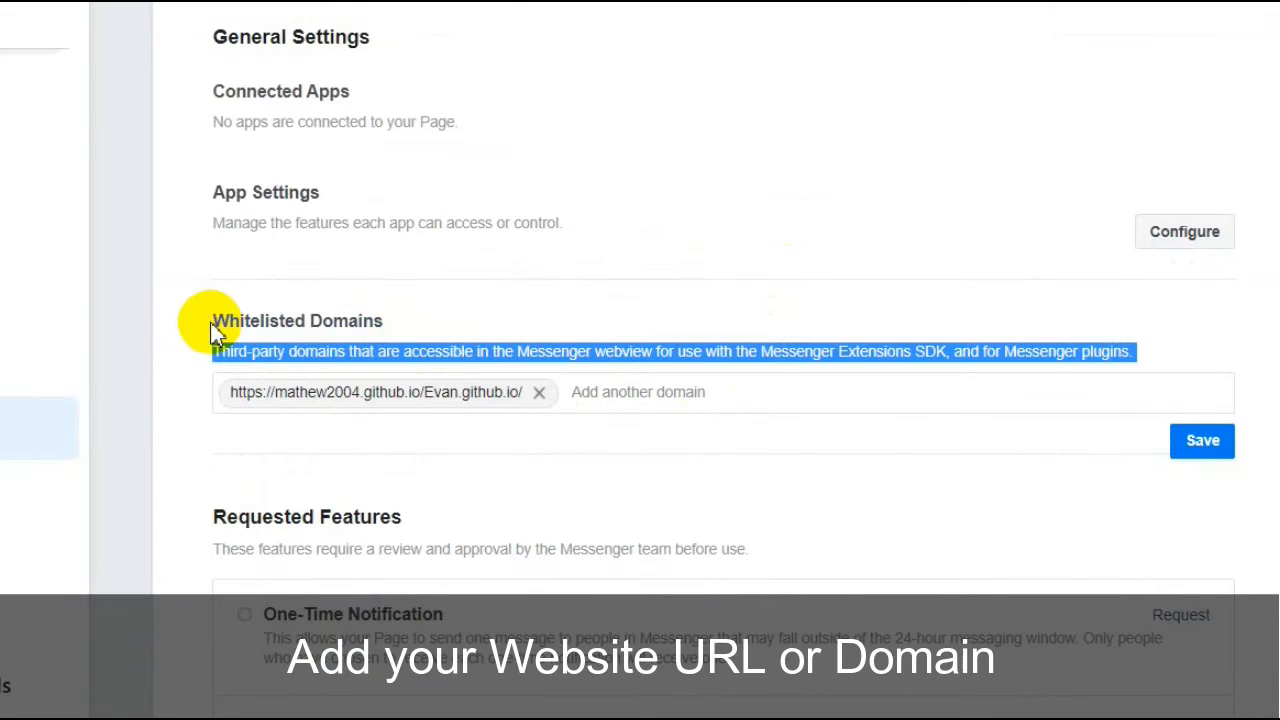
pyautogui.click(678, 397)
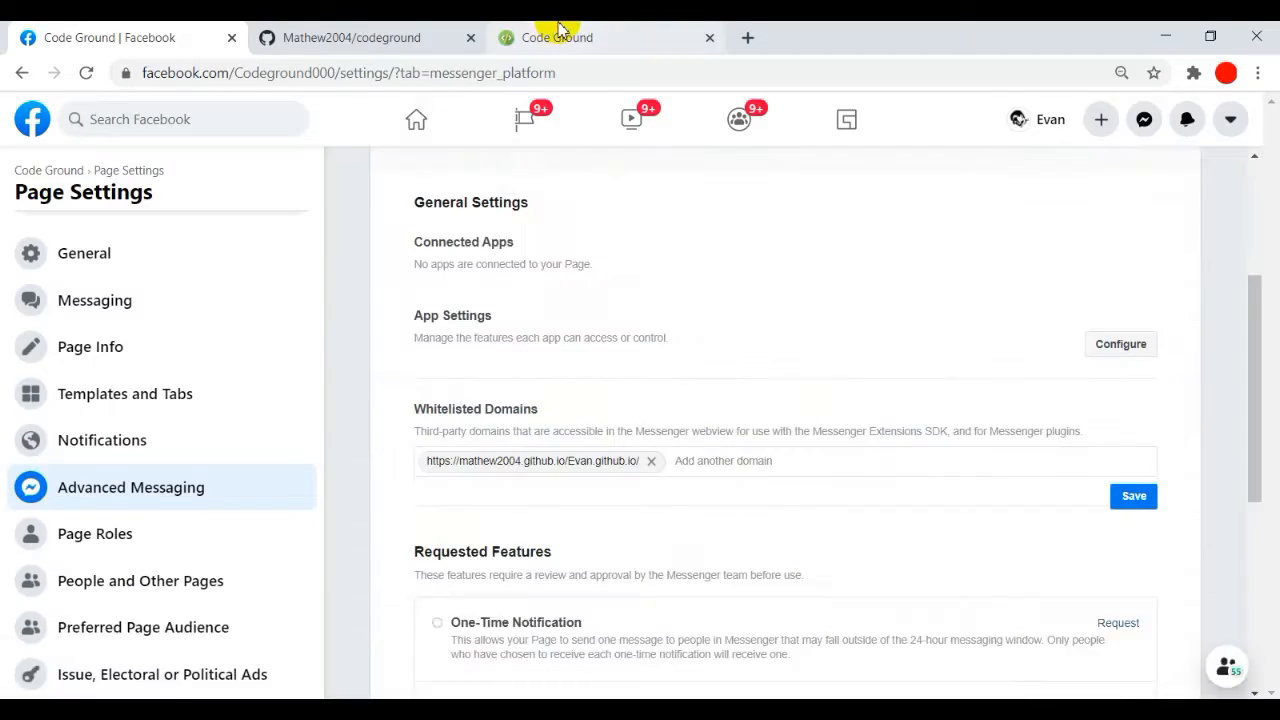
# - Copy the Code Ground website's URL, add it to the Page's whitelisted domains and save
pyautogui.click(557, 35)
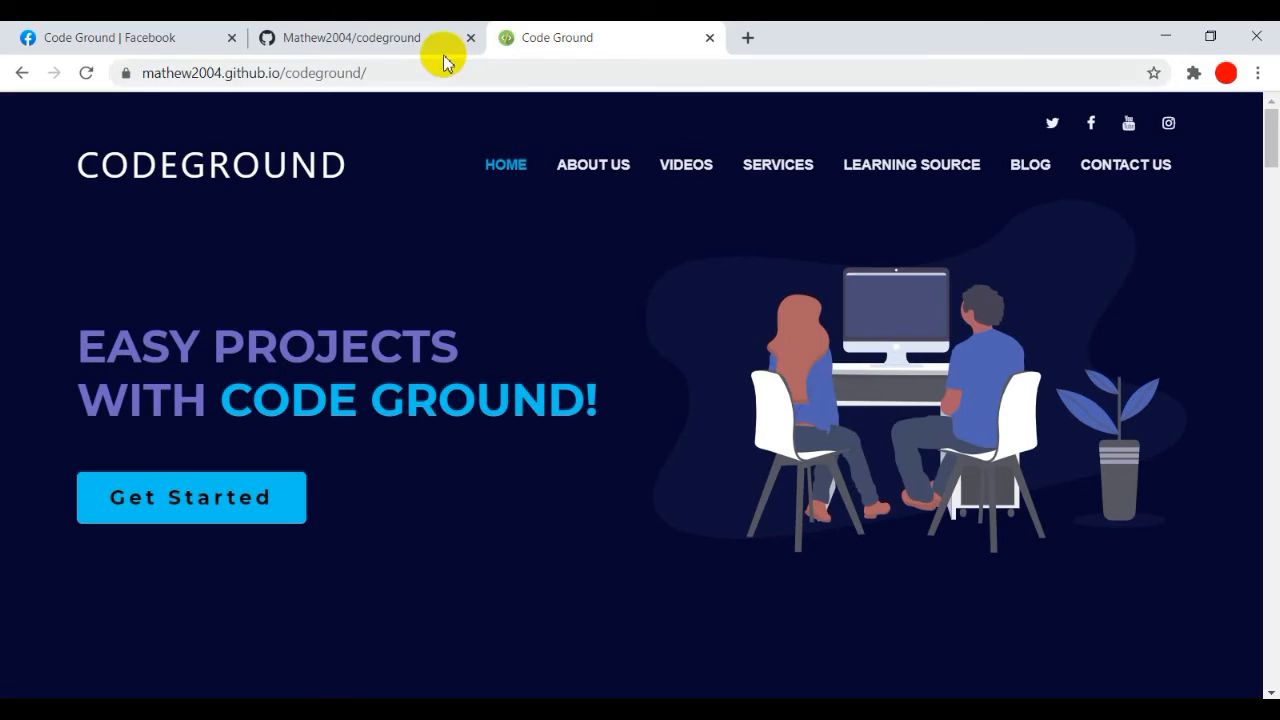
pyautogui.moveTo(420, 70); pyautogui.dragTo(87, 72)
pyautogui.hotkey('ctrl', 'c')
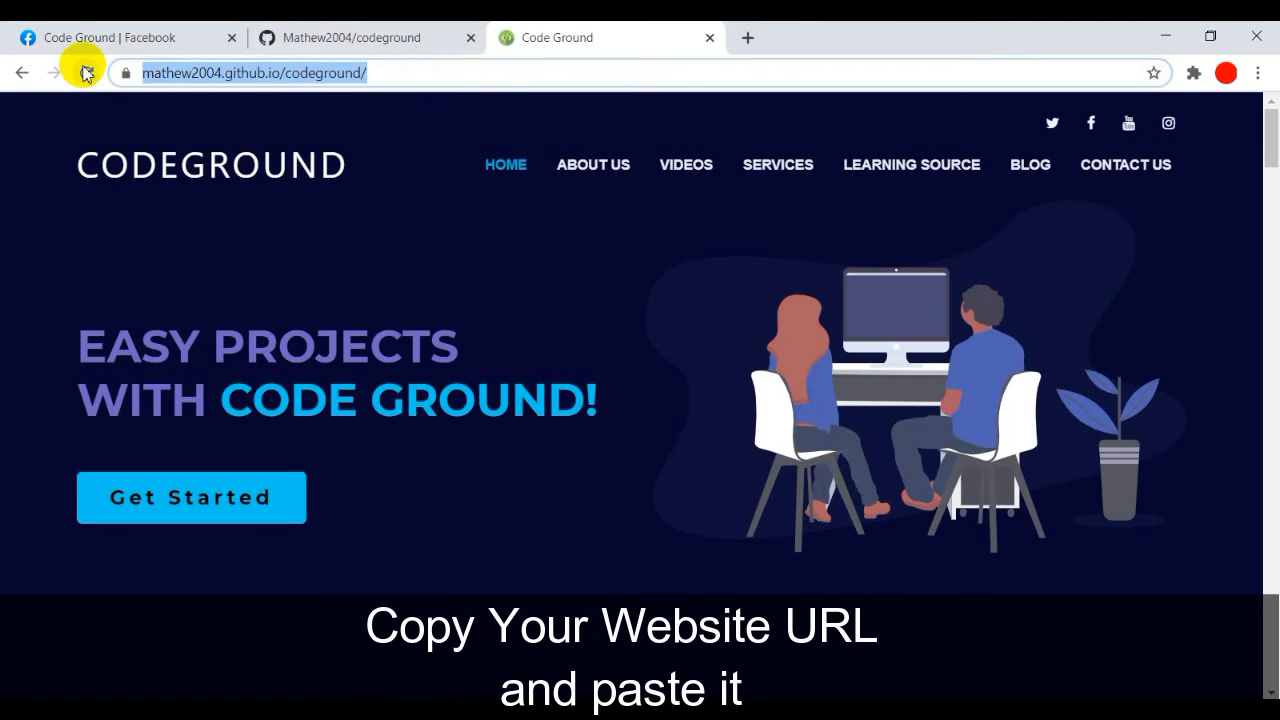
pyautogui.click(127, 32)
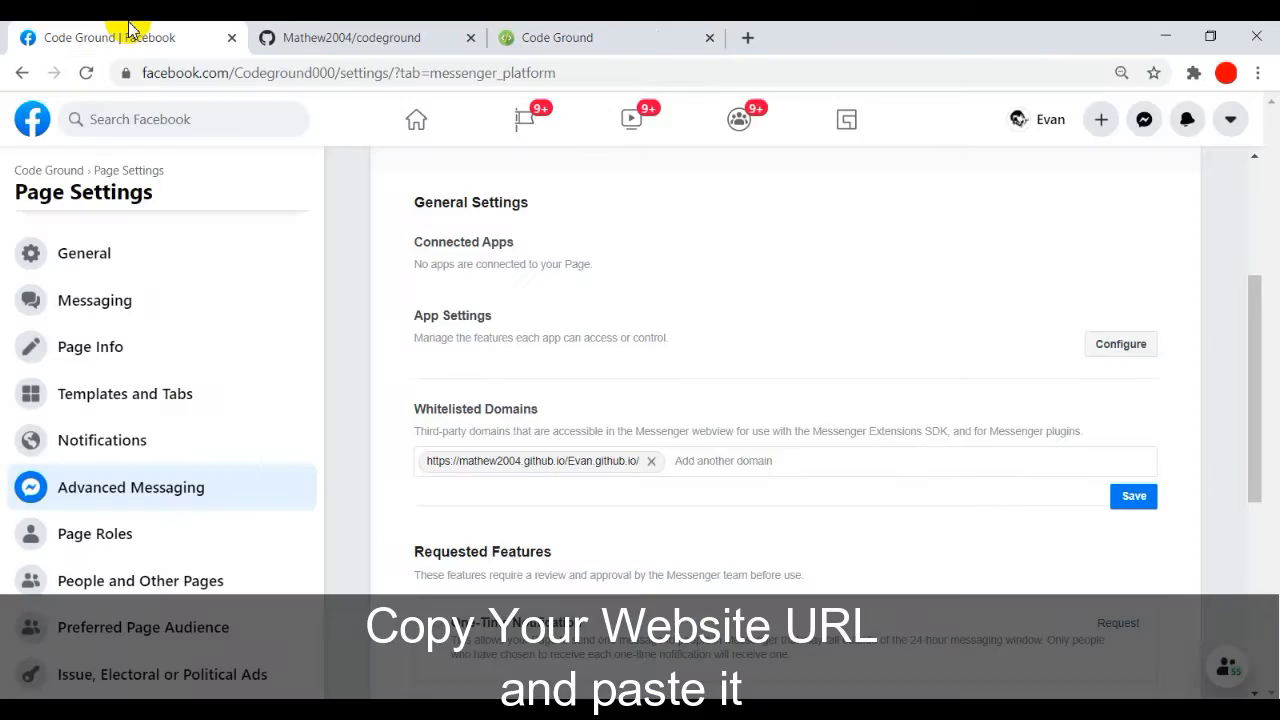
pyautogui.hotkey('ctrl', 'v')
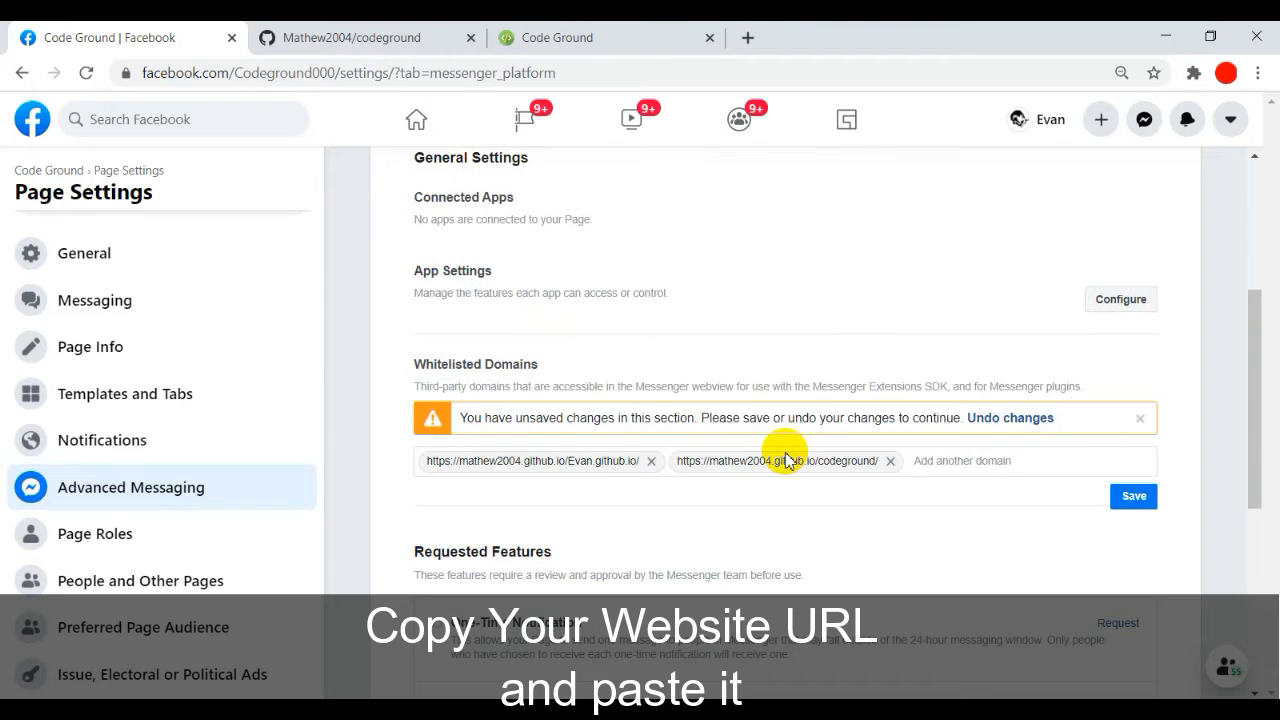
pyautogui.click(1133, 497)
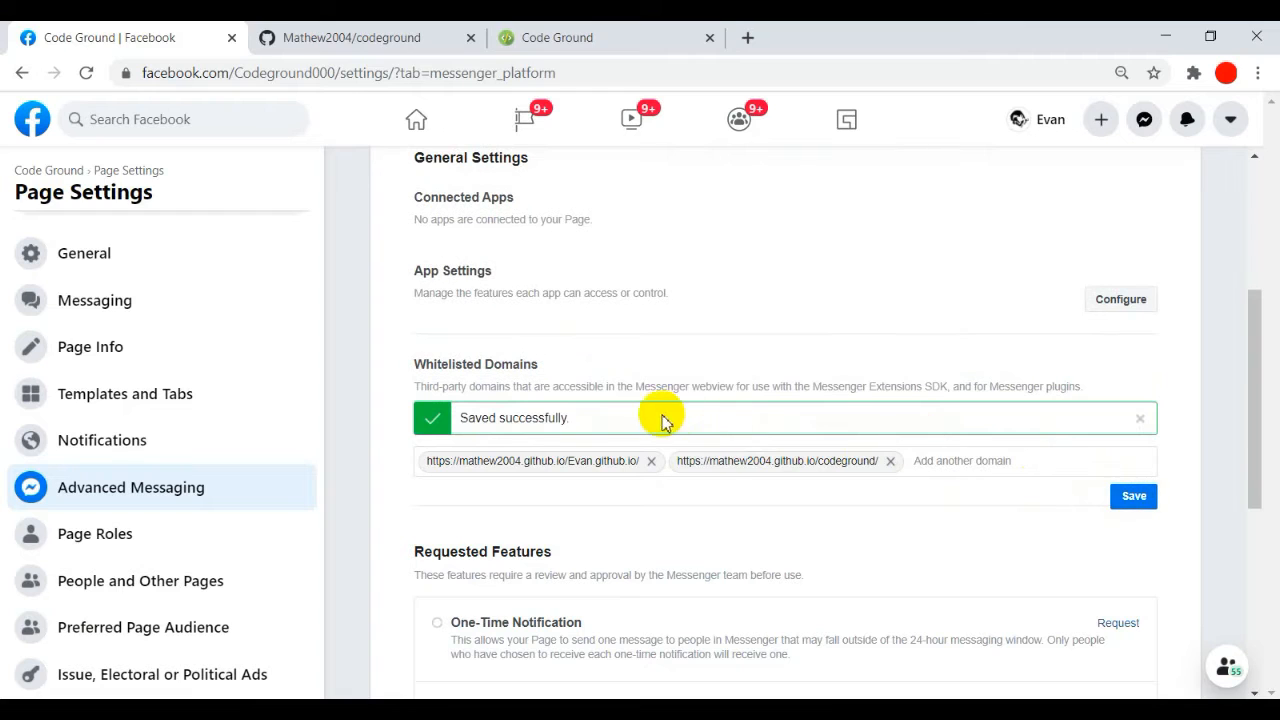
# - In the Page's Messaging settings, start the Chat Plugin setup for adding Messenger to the website
pyautogui.click(108, 305)
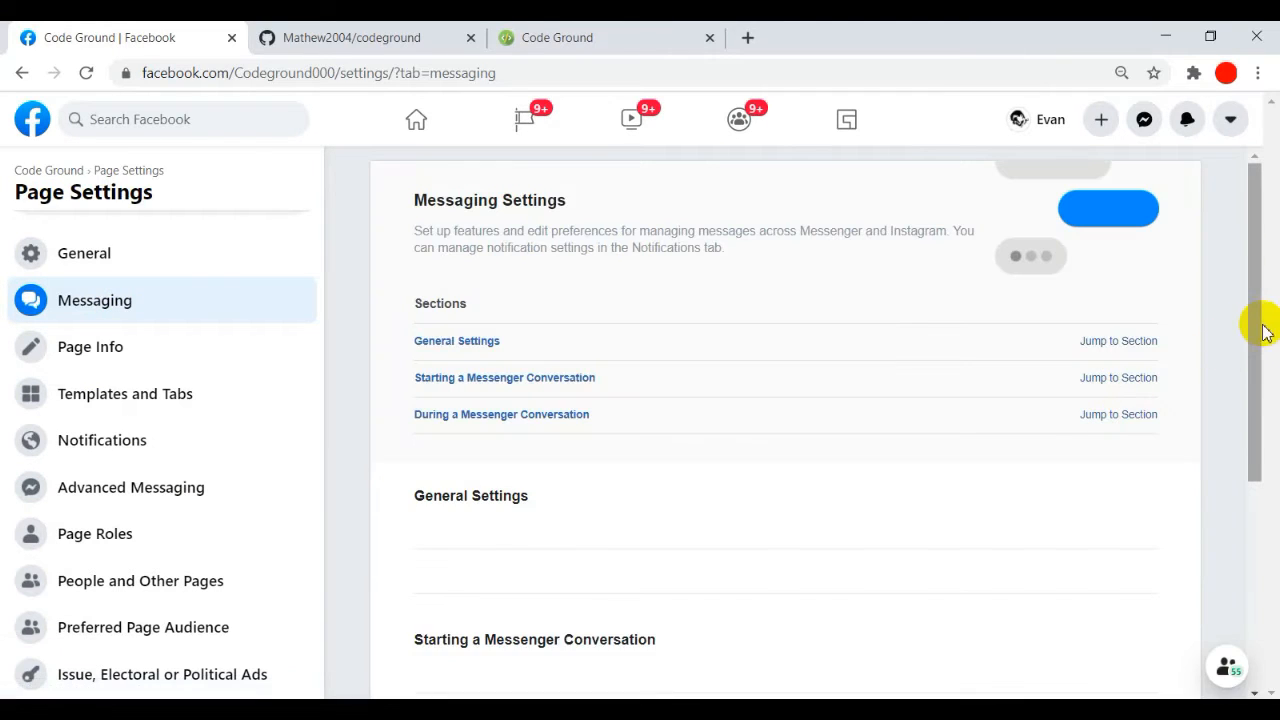
pyautogui.moveTo(1256, 335); pyautogui.dragTo(1263, 603)
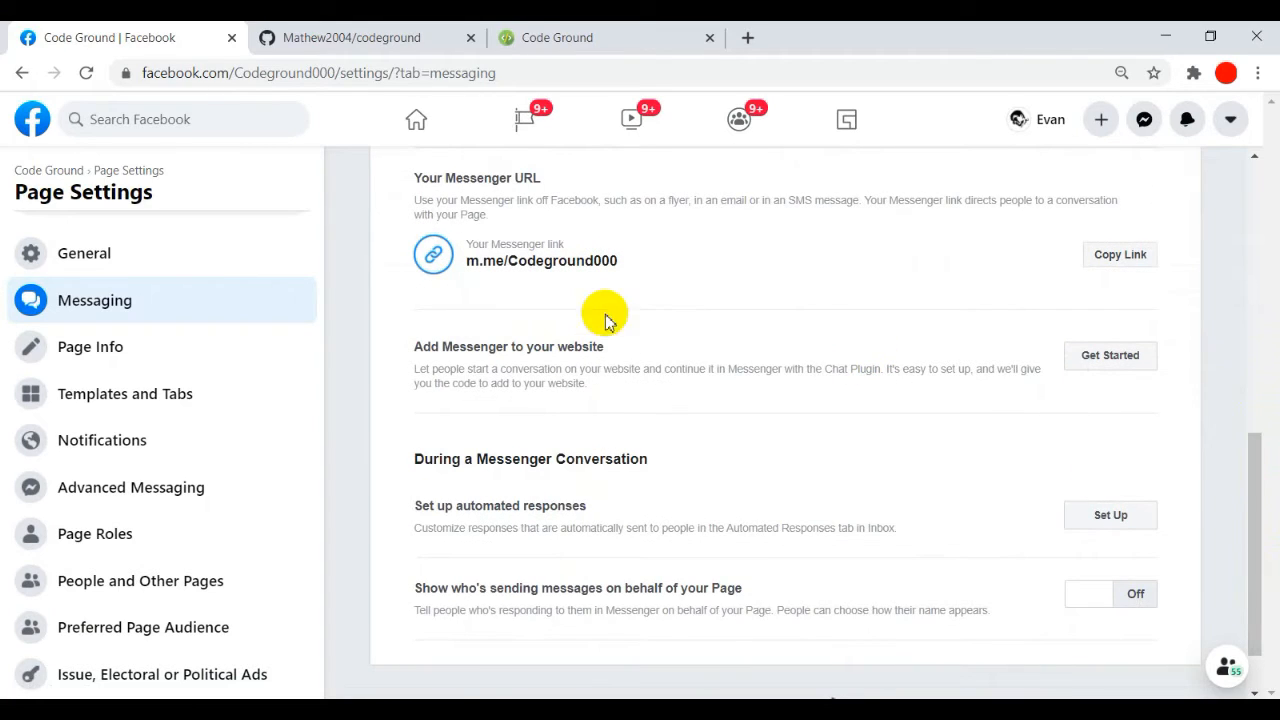
pyautogui.click(1110, 356)
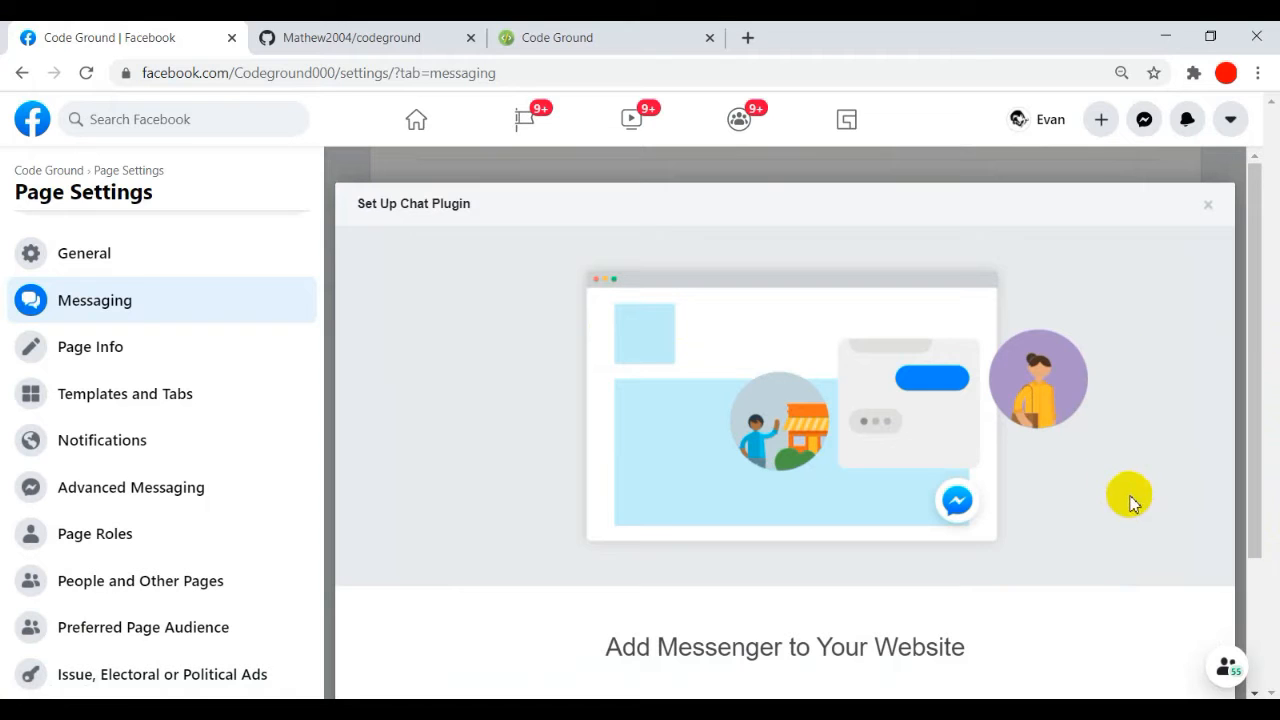
pyautogui.moveTo(1249, 331); pyautogui.dragTo(1260, 480)
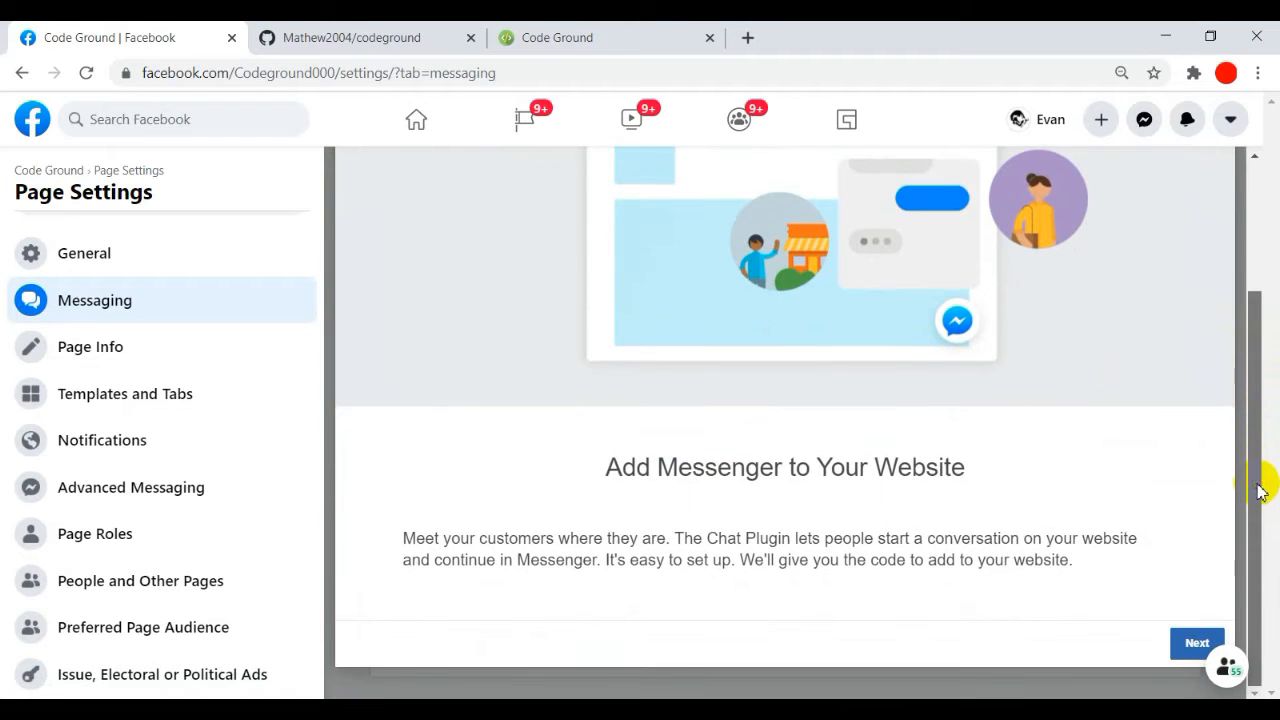
pyautogui.click(1196, 643)
# - Review the Chat Plugin's language, greeting and guest chat options, keep the defaults and continue to the custom color stage
pyautogui.moveTo(1263, 459); pyautogui.dragTo(1259, 381)
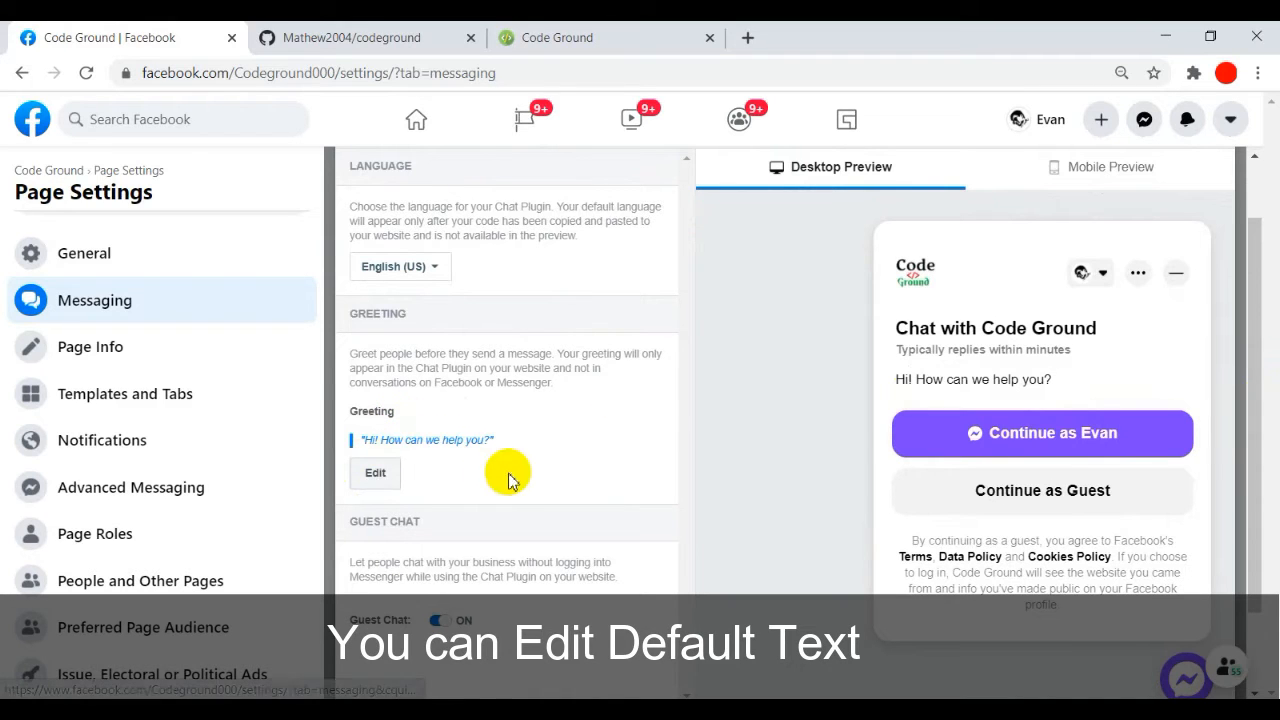
pyautogui.moveTo(1255, 390); pyautogui.dragTo(1257, 464)
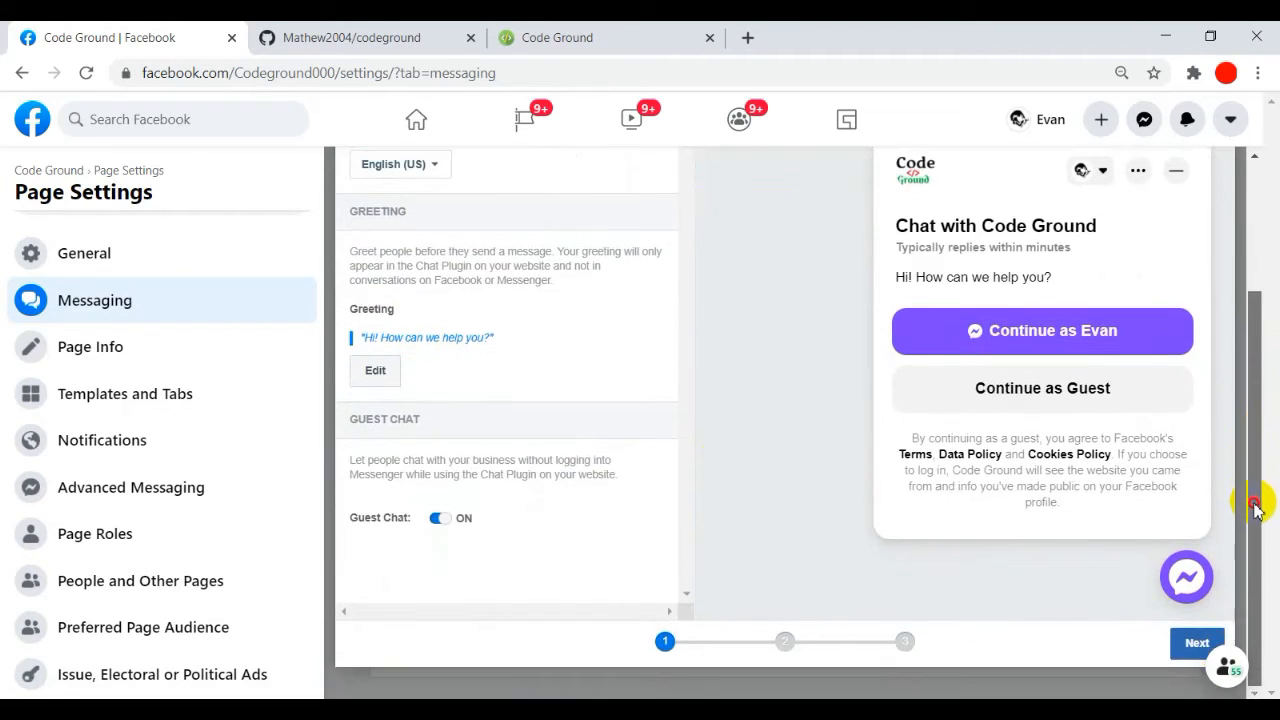
pyautogui.click(1196, 645)
# - Try several preset colors for the Chat Plugin, settle on yellow #ffc300 and continue to the code stage
pyautogui.moveTo(1257, 457); pyautogui.dragTo(1260, 357)
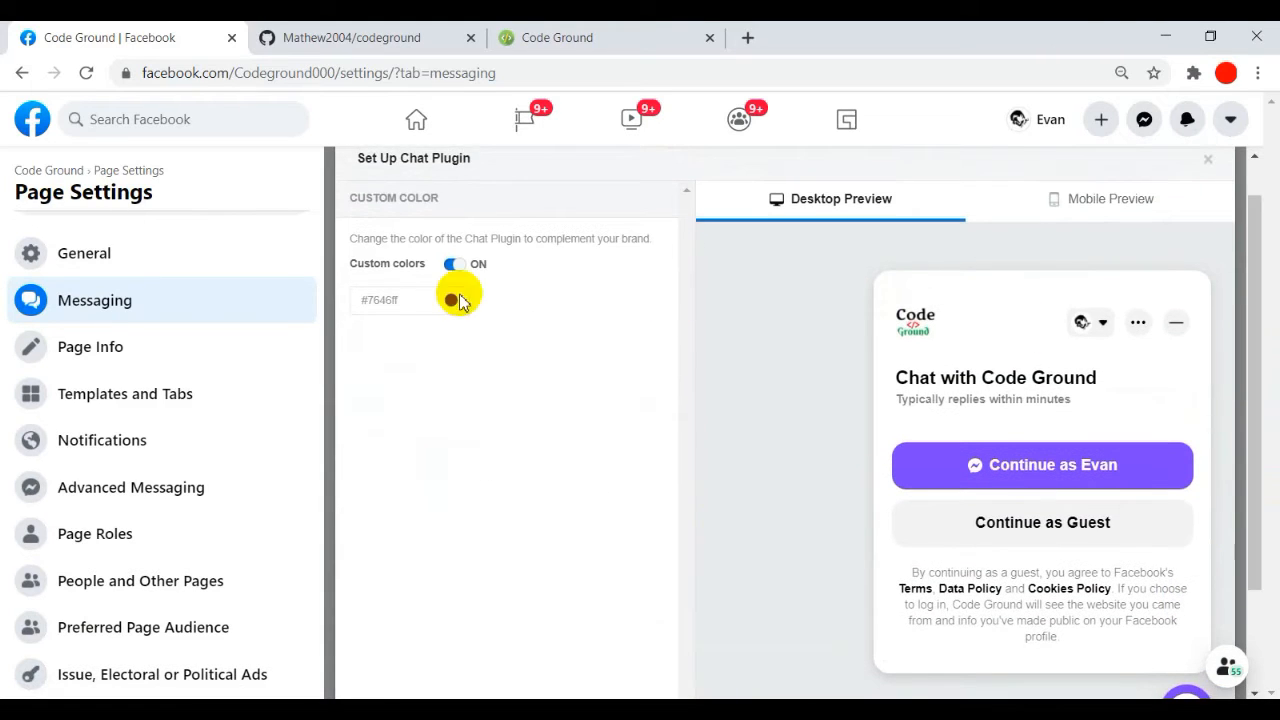
pyautogui.click(449, 303)
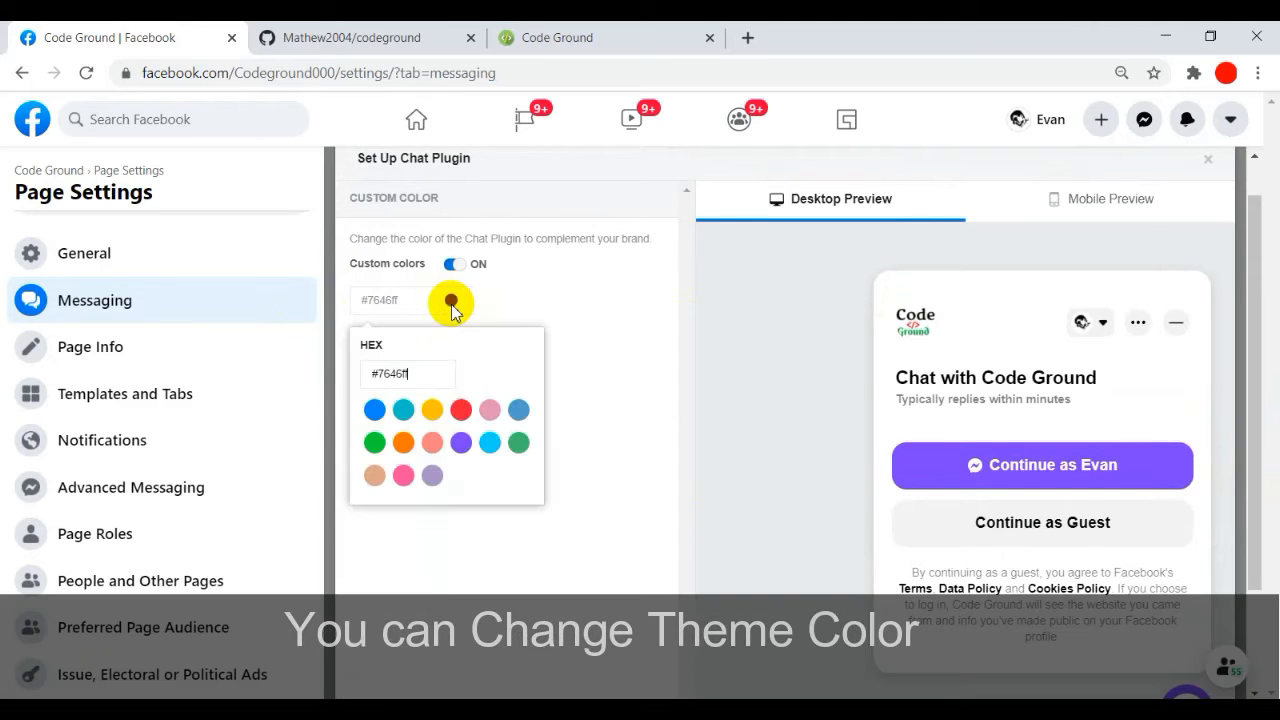
pyautogui.click(436, 413)
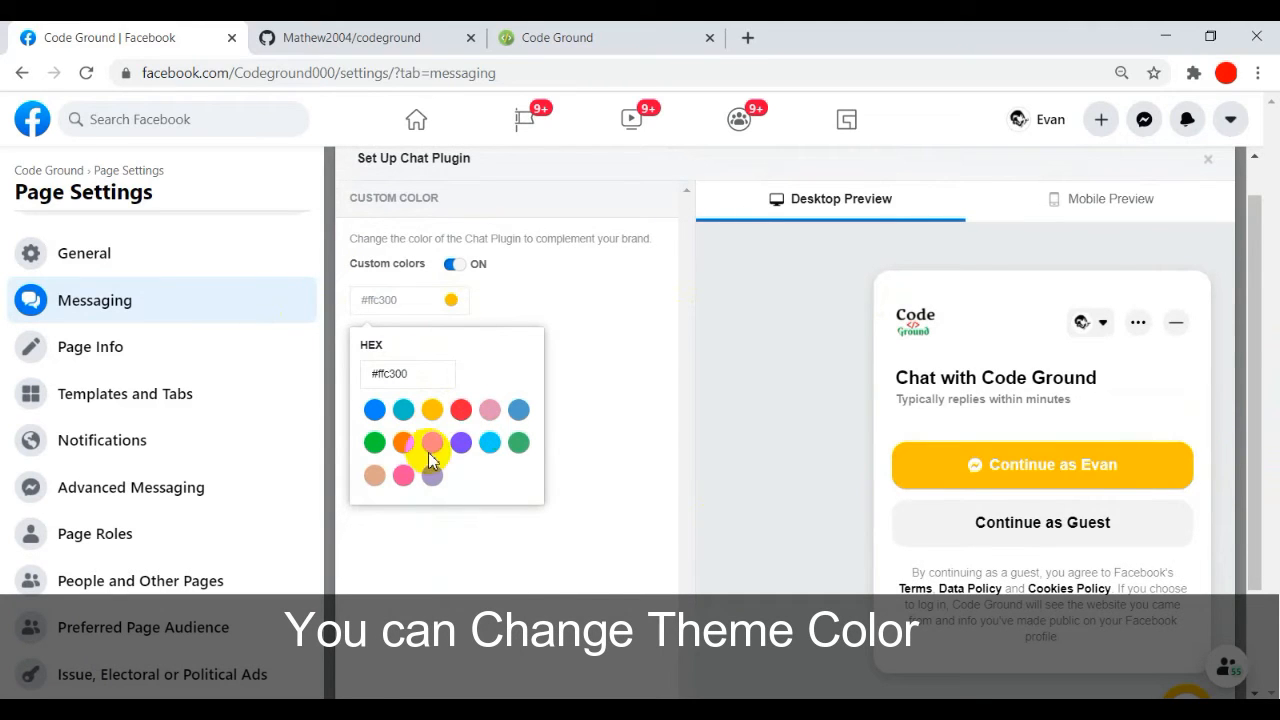
pyautogui.click(490, 442)
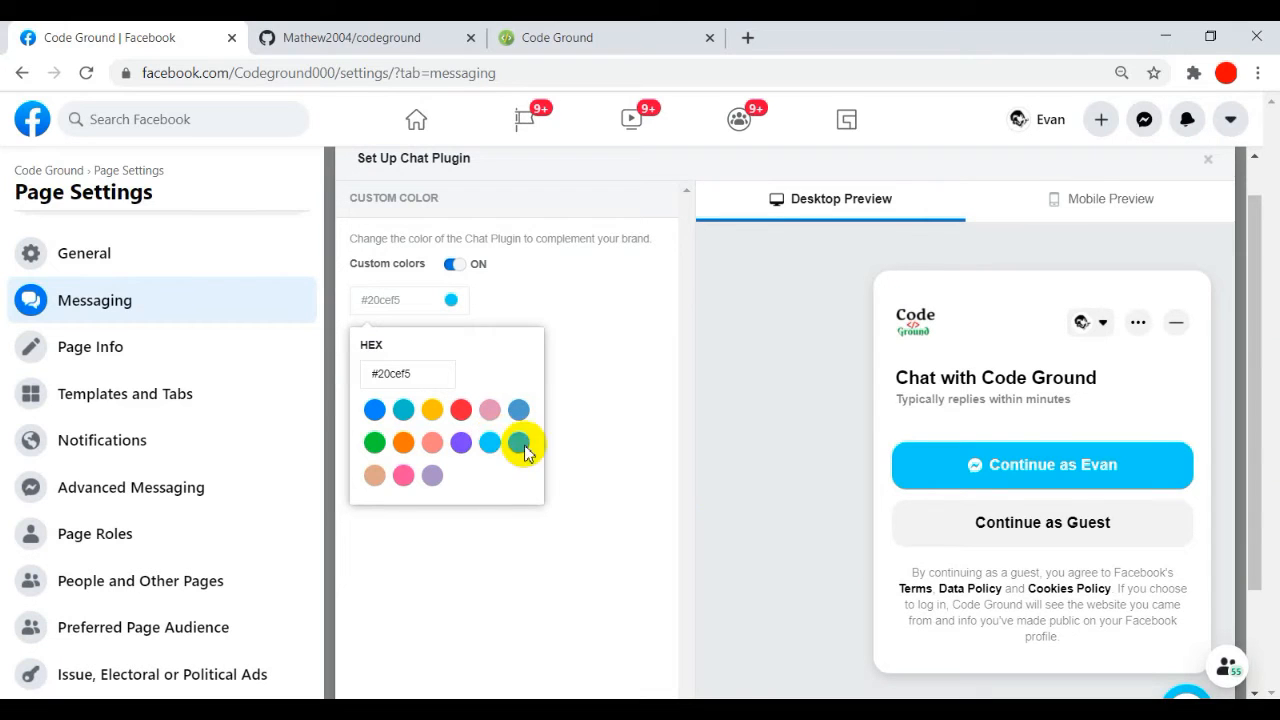
pyautogui.click(405, 410)
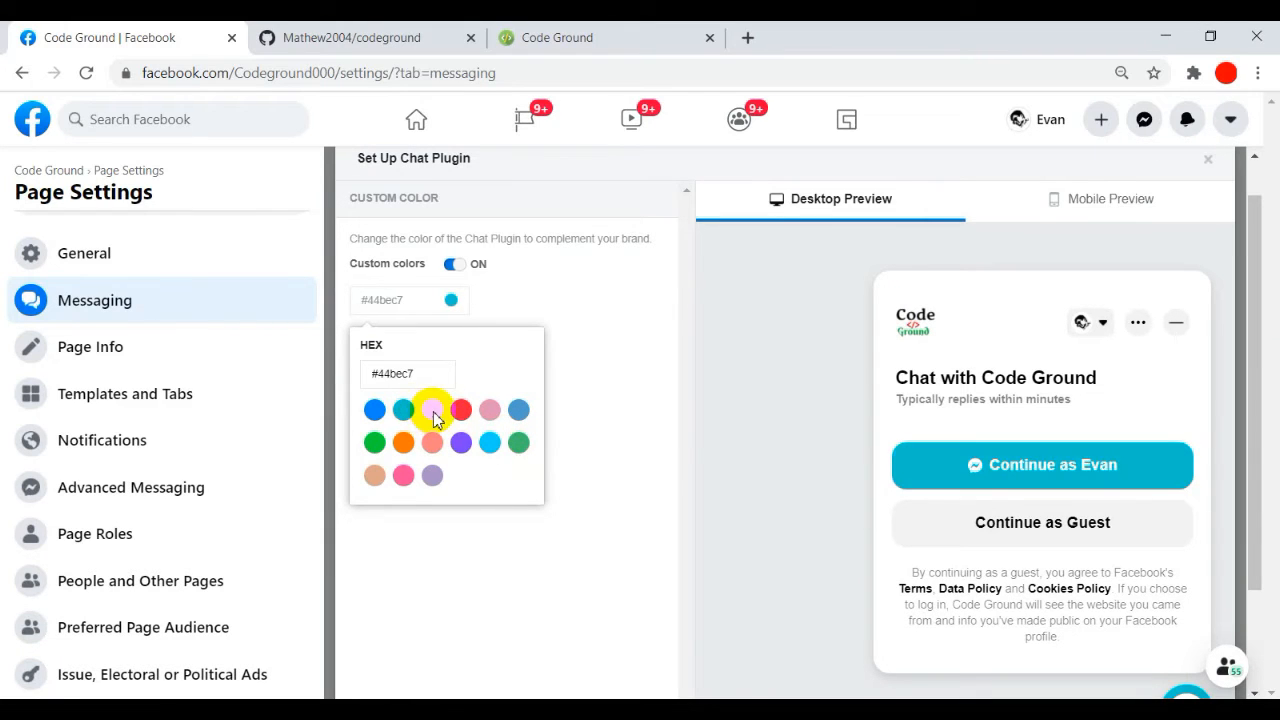
pyautogui.click(434, 412)
pyautogui.moveTo(1260, 409); pyautogui.dragTo(1230, 580)
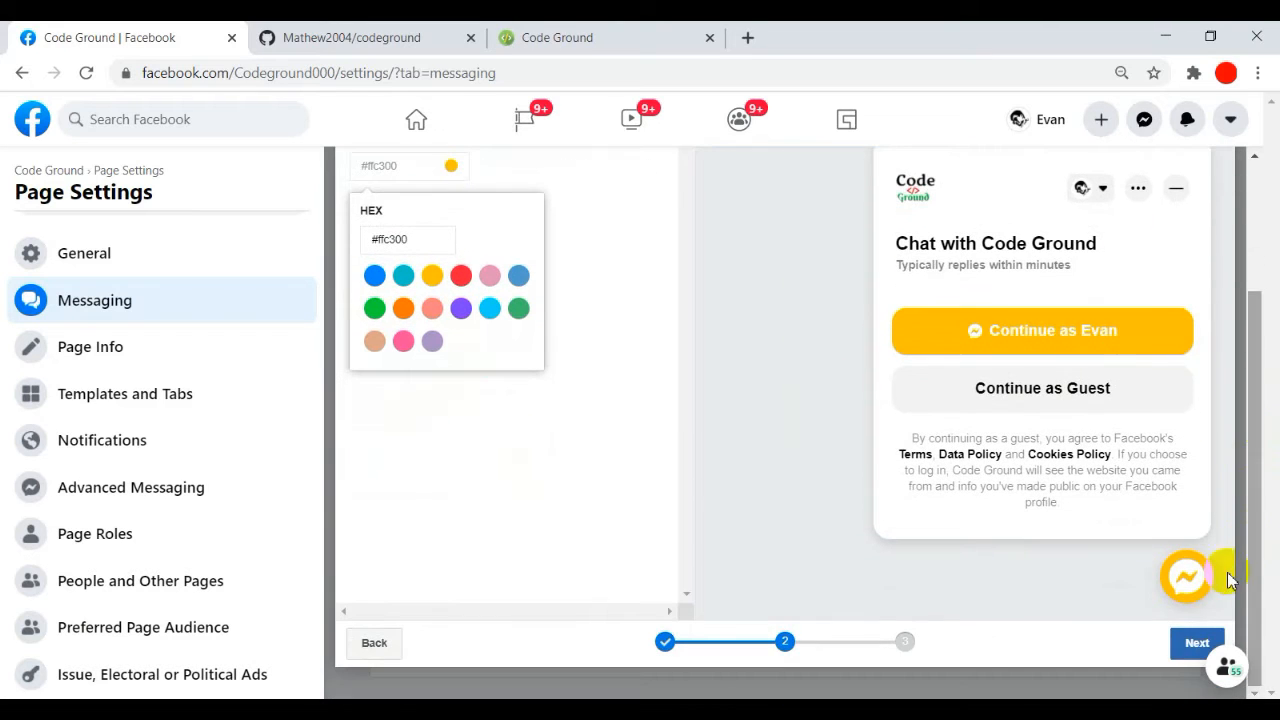
pyautogui.click(1195, 645)
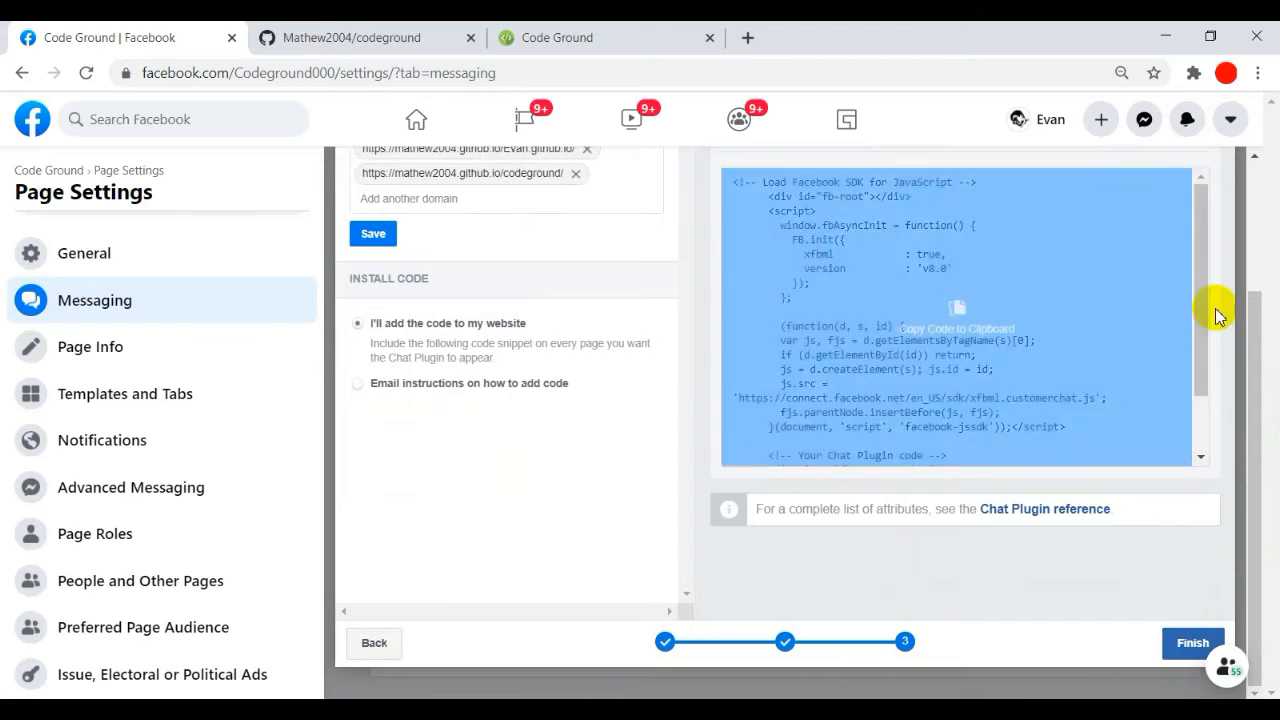
# - Copy the Chat Plugin code snippet to the clipboard
pyautogui.moveTo(1252, 371); pyautogui.dragTo(1245, 300)
pyautogui.moveTo(962, 440)
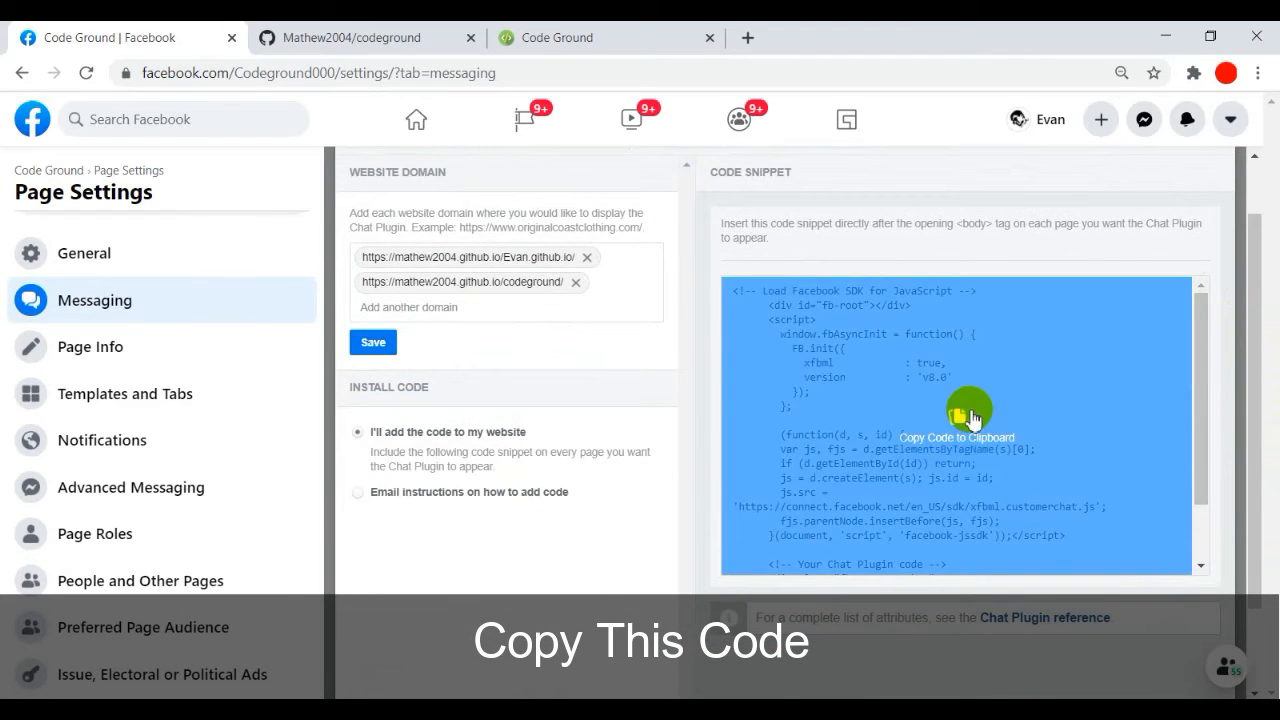
pyautogui.click(962, 425)
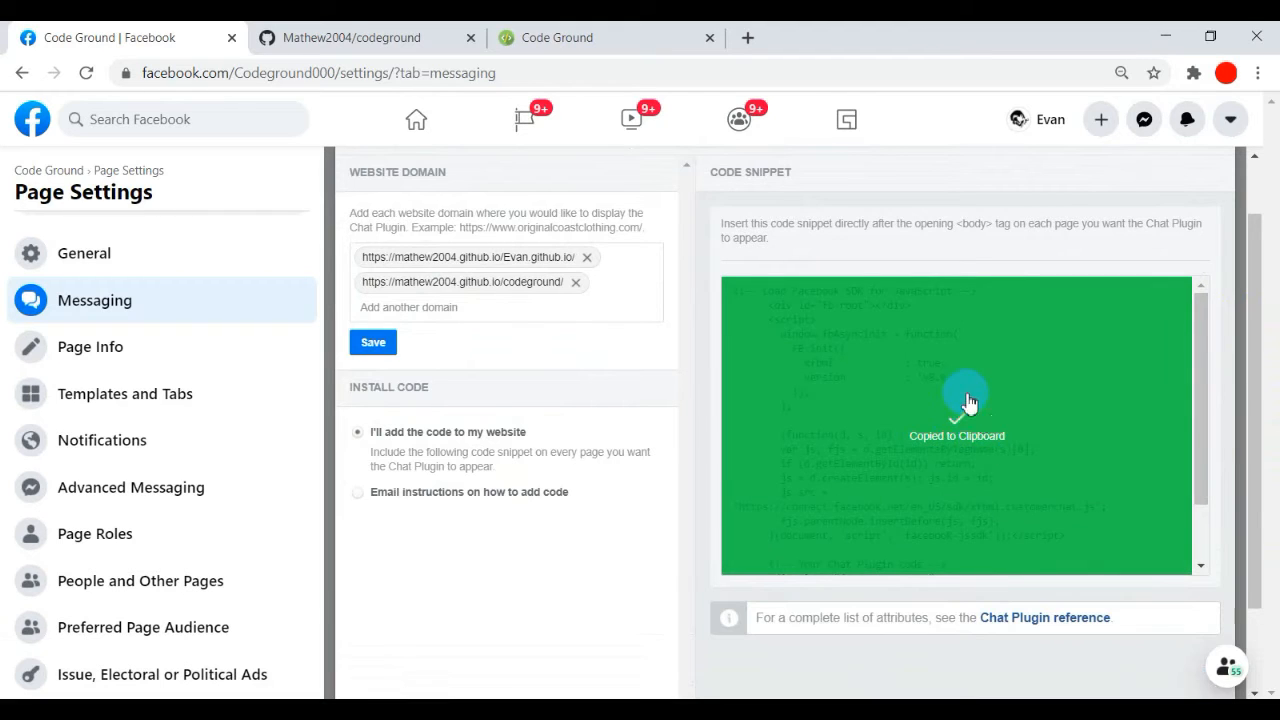
# - Open index.html from the codeground repository on GitHub for editing
pyautogui.click(395, 30)
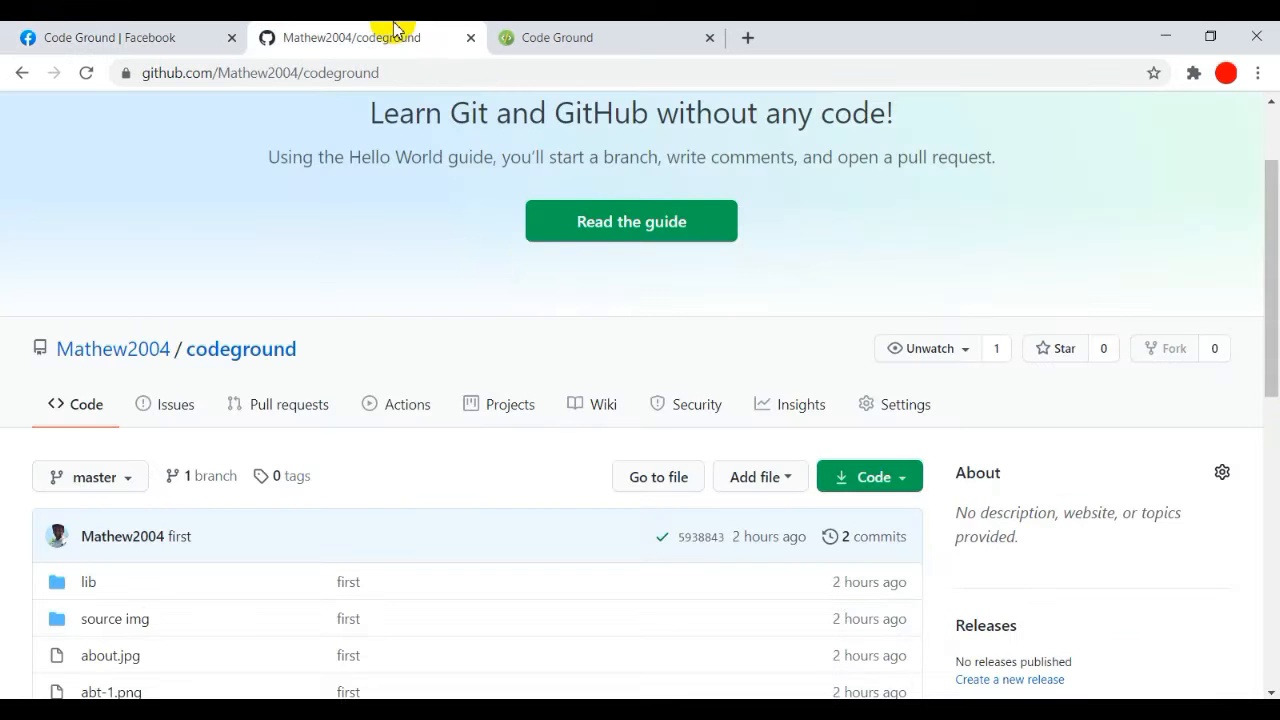
pyautogui.moveTo(1275, 292); pyautogui.dragTo(1267, 492)
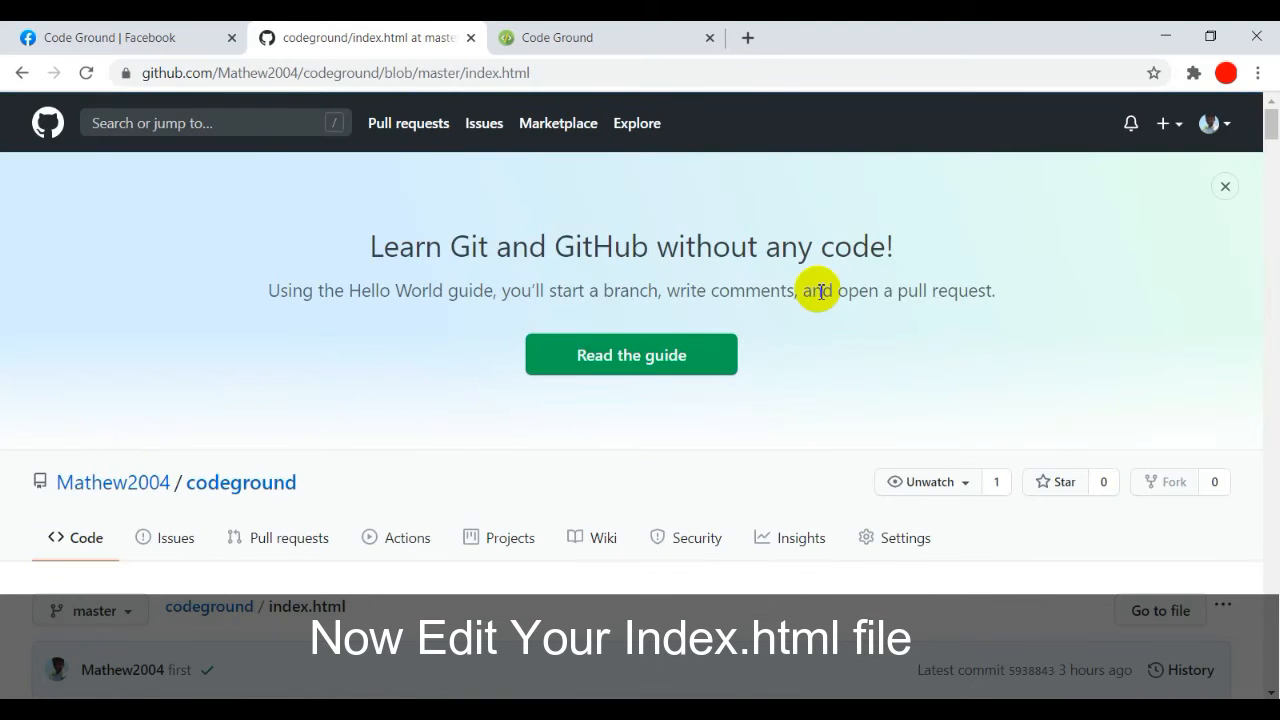
pyautogui.moveTo(1272, 122); pyautogui.dragTo(1272, 152)
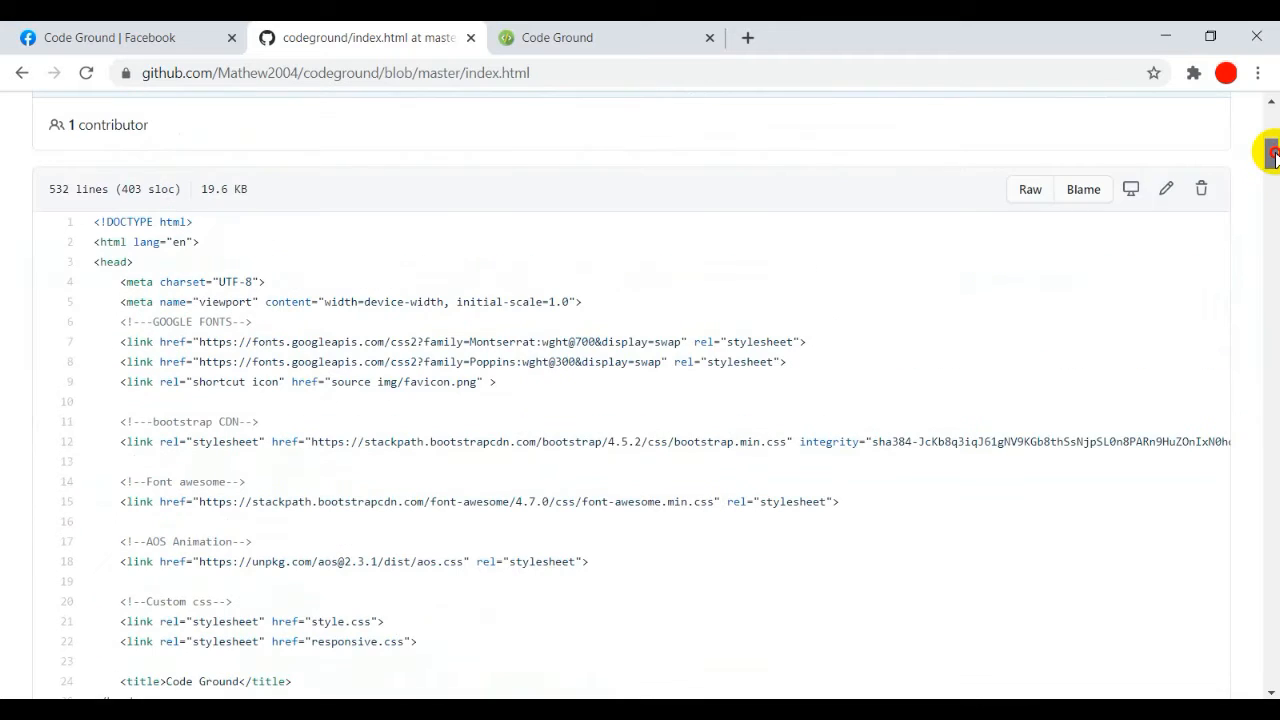
pyautogui.click(1167, 190)
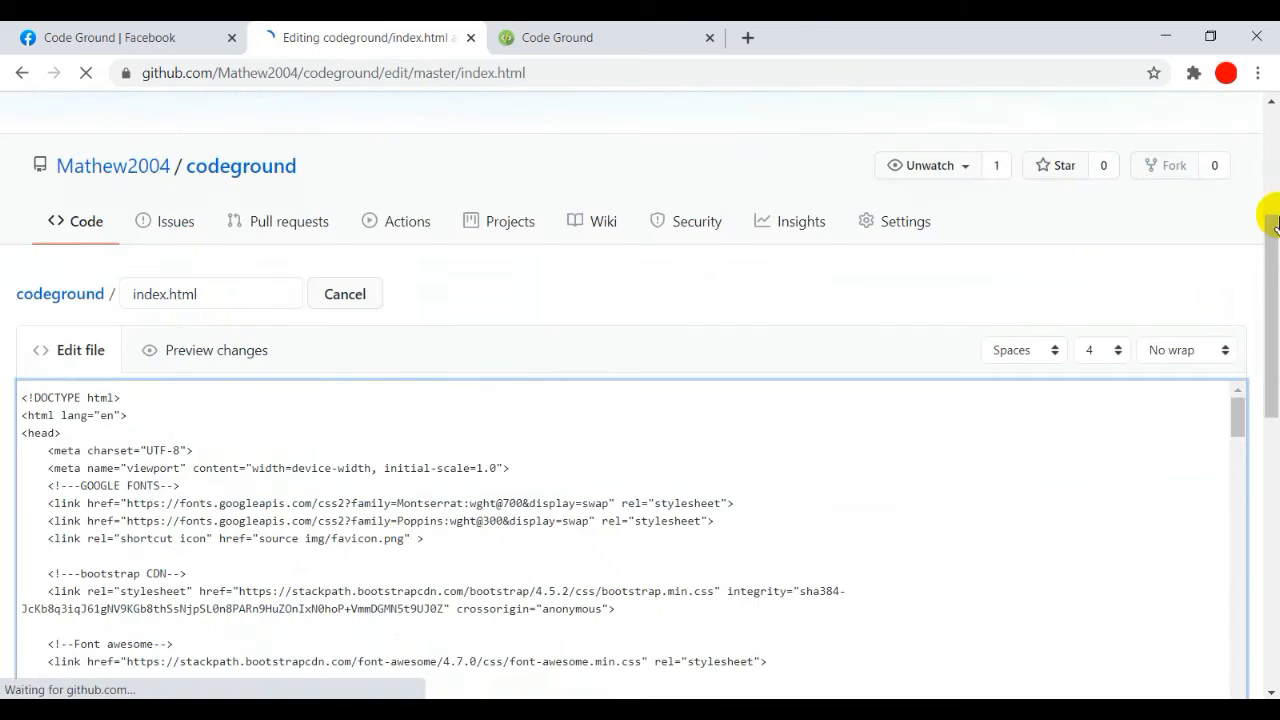
# - Paste the copied Chat Plugin code into index.html on the blank lines between the Back to Top link and the JS FILES section
pyautogui.scroll(-3, 1272, 262)
pyautogui.moveTo(1235, 163); pyautogui.dragTo(1234, 675)
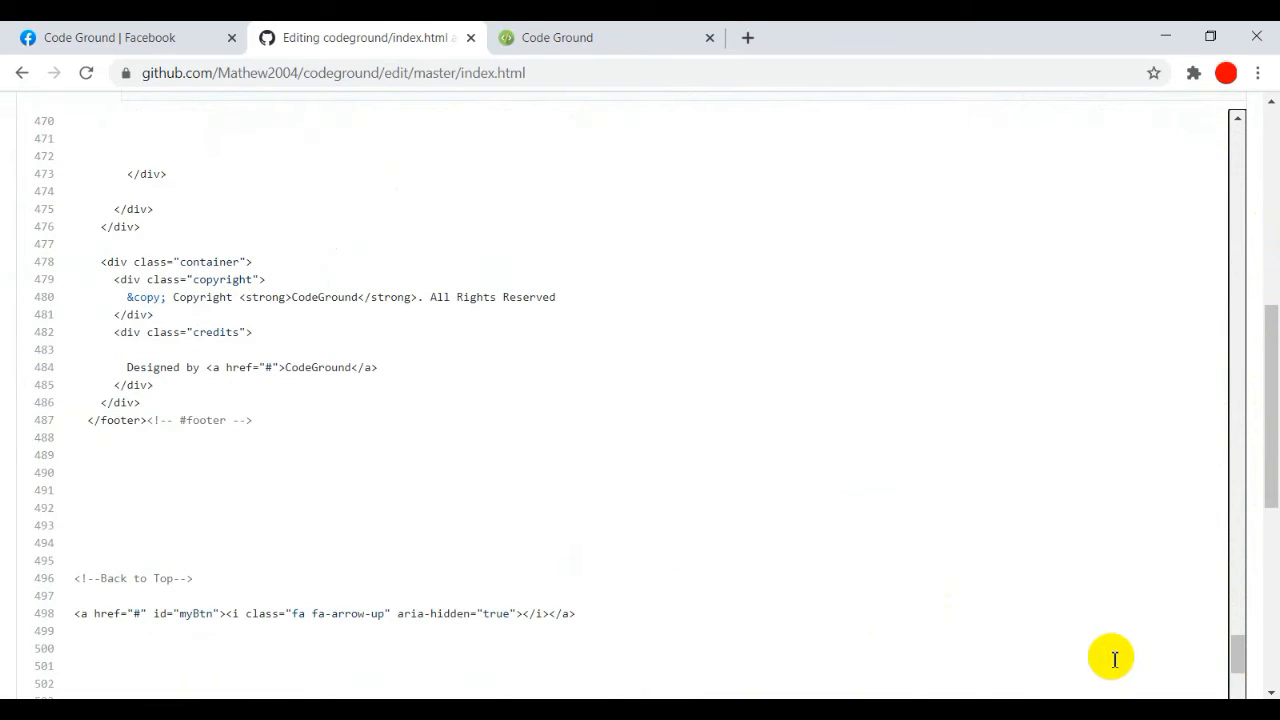
pyautogui.scroll(-4, 1211, 687)
pyautogui.scroll(1, 875, 578)
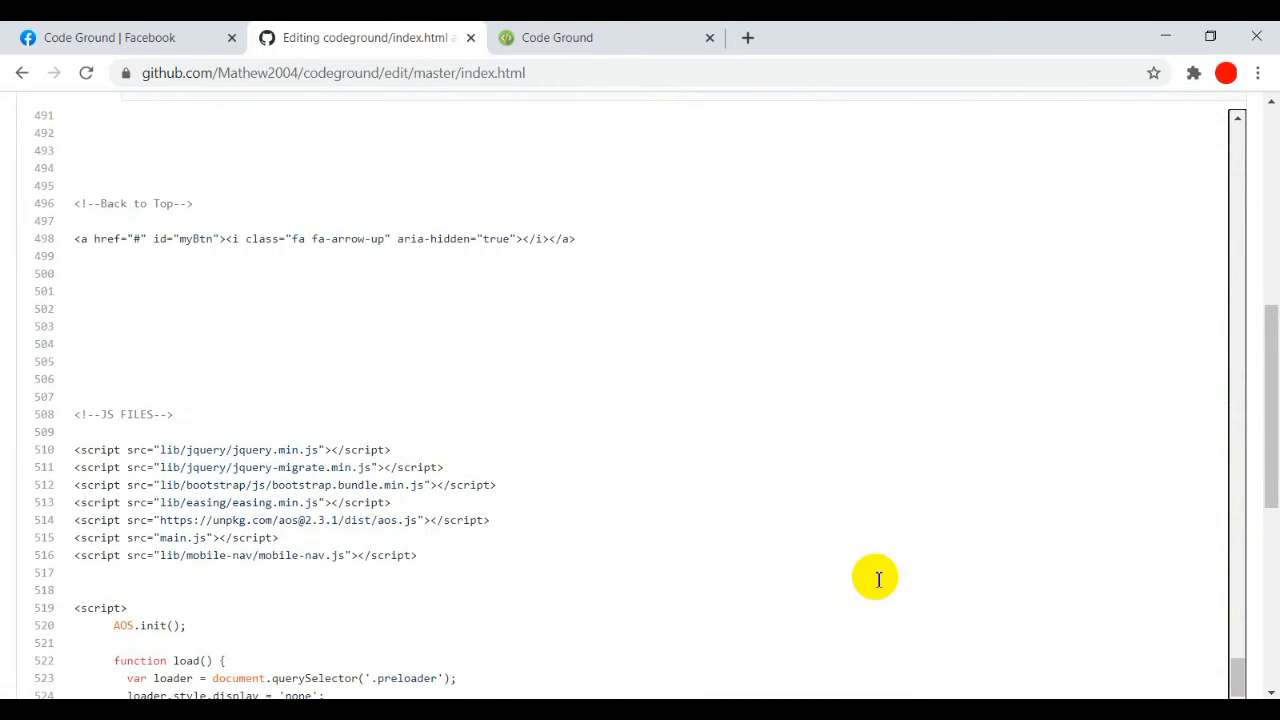
pyautogui.click(97, 312)
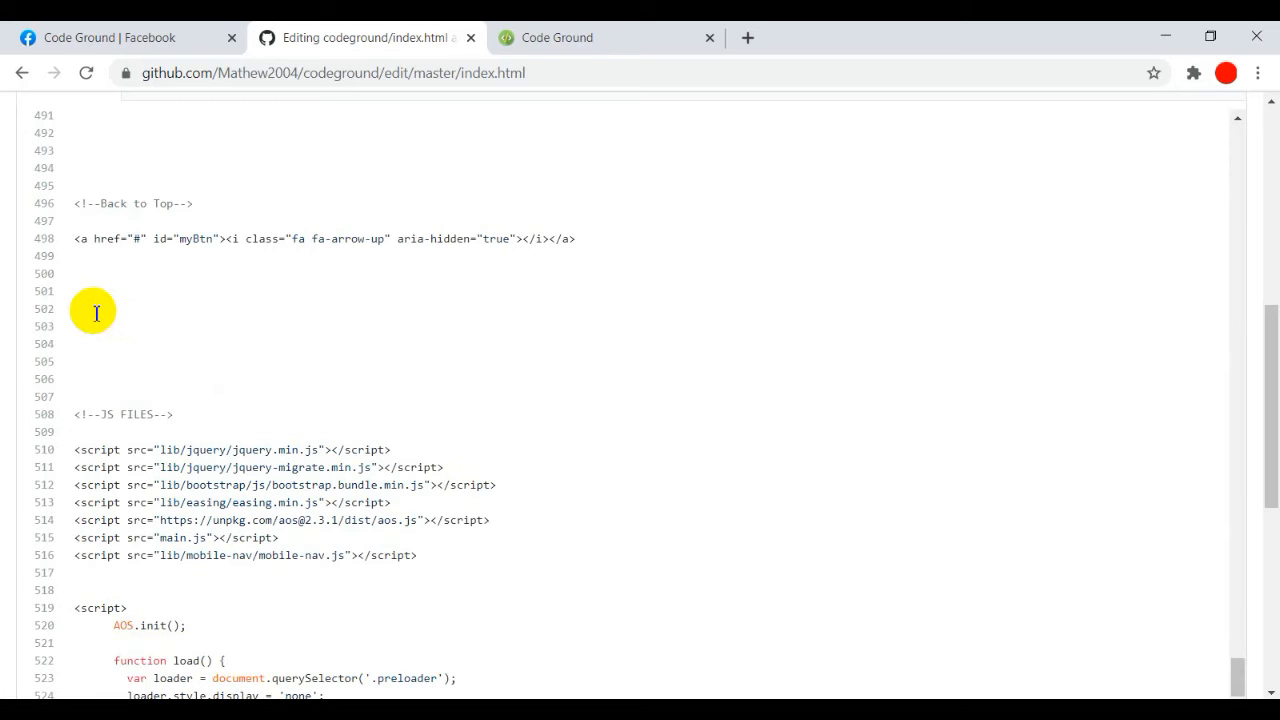
pyautogui.hotkey('ctrl', 'v')
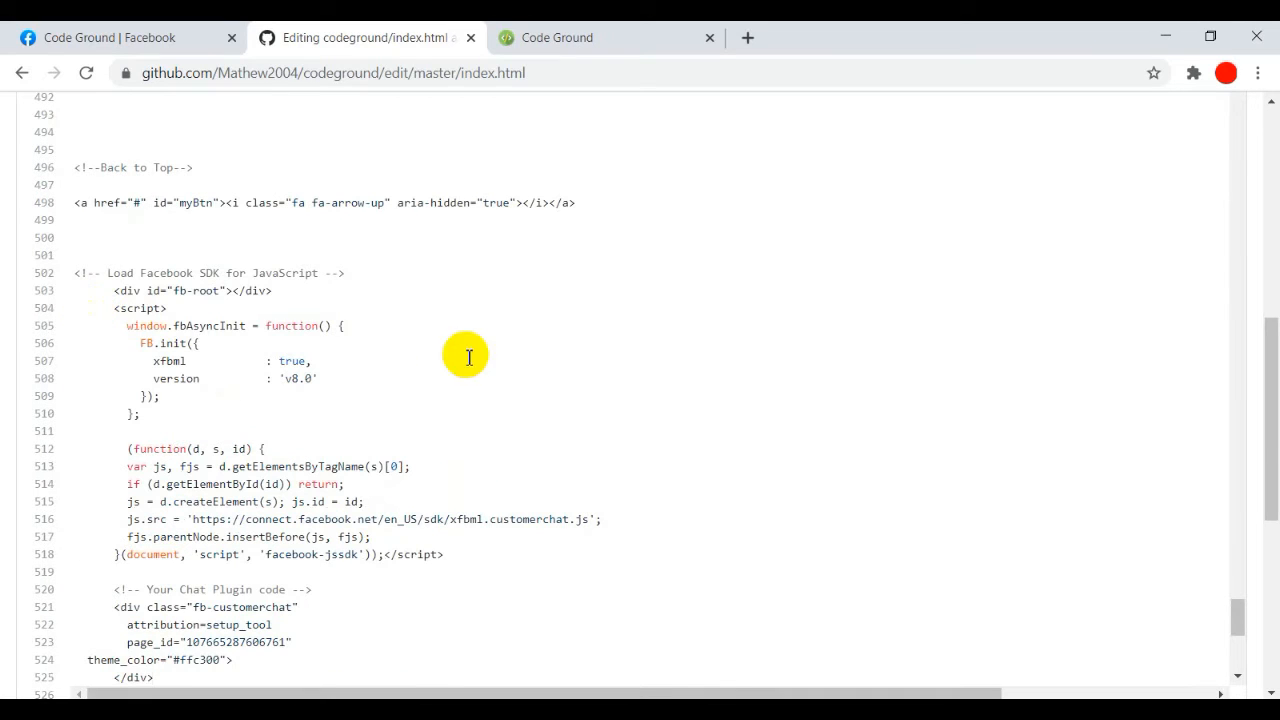
# - Commit the index.html change directly to the master branch with the default commit message
pyautogui.moveTo(1240, 612); pyautogui.dragTo(1242, 626)
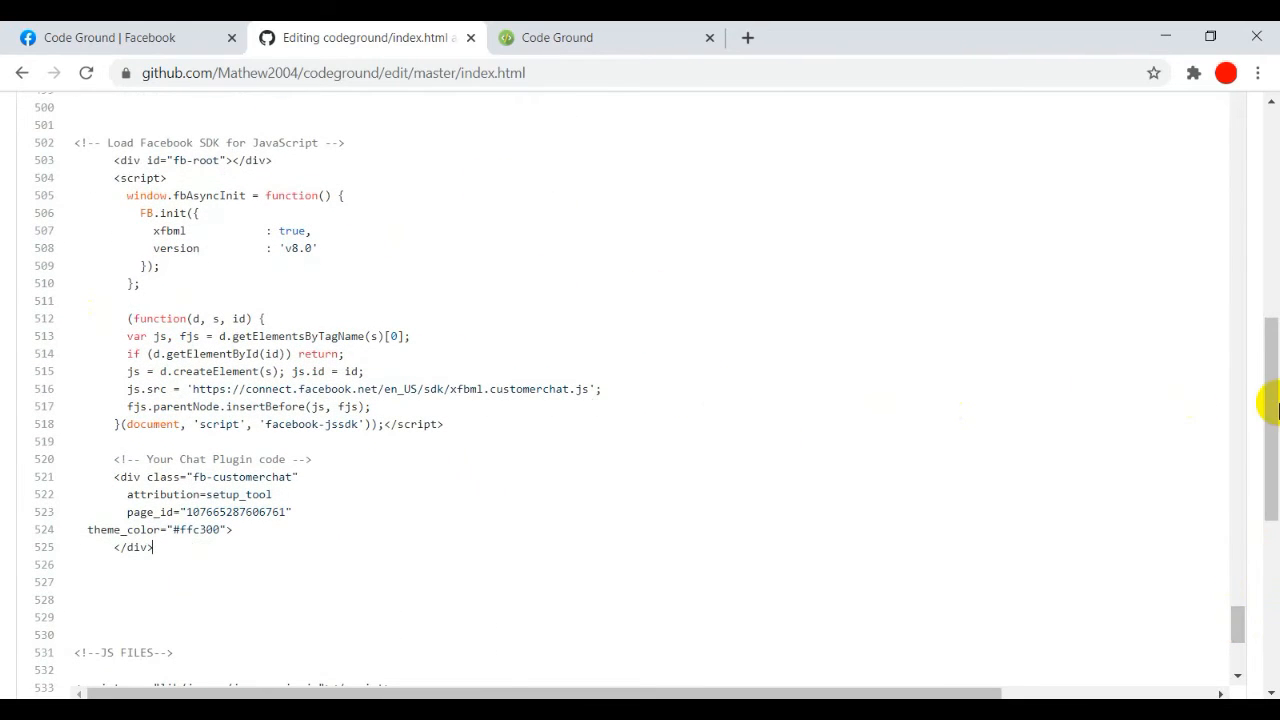
pyautogui.moveTo(1274, 402); pyautogui.dragTo(1266, 551)
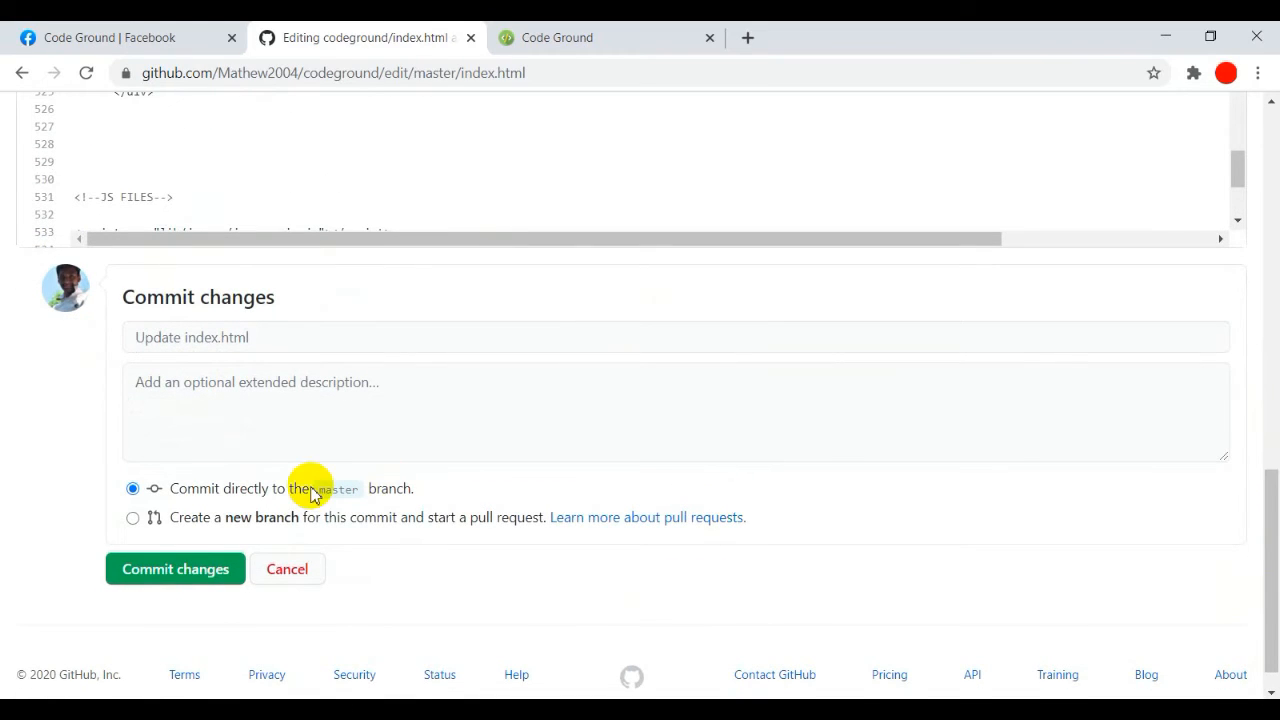
pyautogui.click(173, 577)
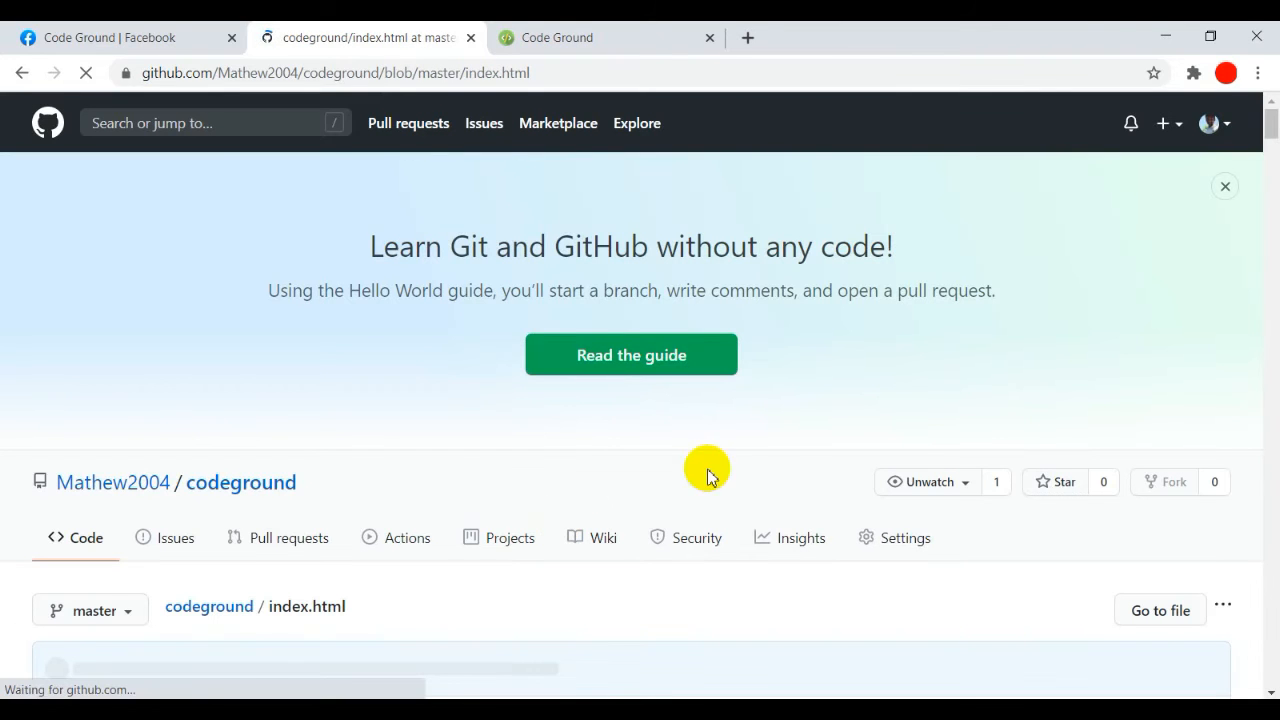
# - Review the Chat Plugin code in the committed index.html, then return to the codeground repository's main page
pyautogui.moveTo(1270, 130); pyautogui.dragTo(1270, 630)
pyautogui.moveTo(161, 333); pyautogui.dragTo(345, 510)
pyautogui.moveTo(1268, 630); pyautogui.dragTo(1270, 122)
pyautogui.click(229, 314)
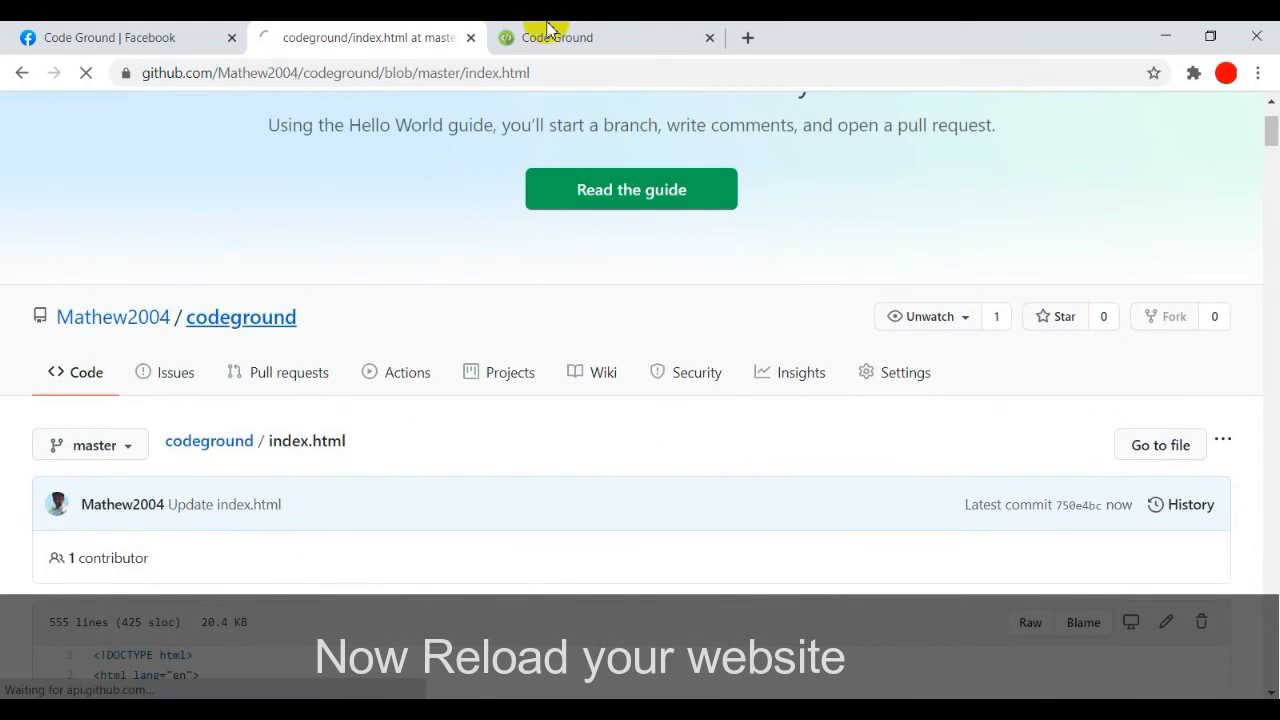
# - Reload the live Code Ground website and continue into its Messenger chat with the signed-in Facebook account
pyautogui.click(557, 36)
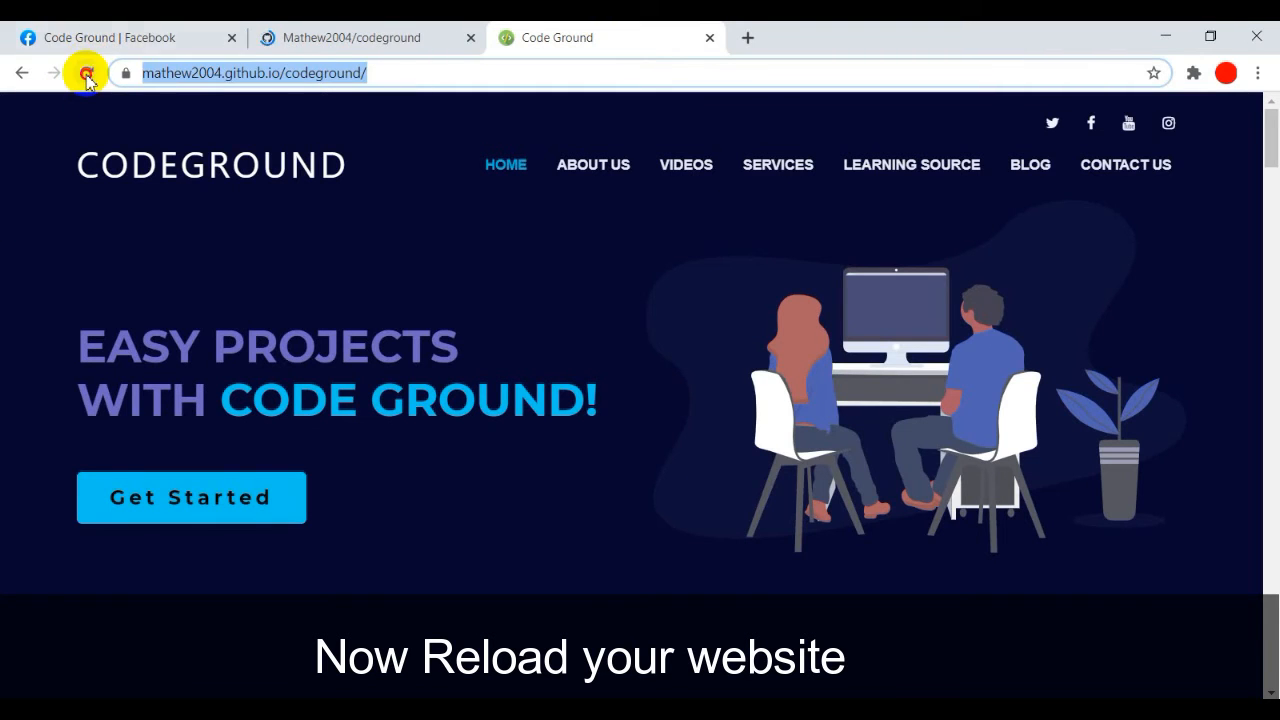
pyautogui.click(86, 72)
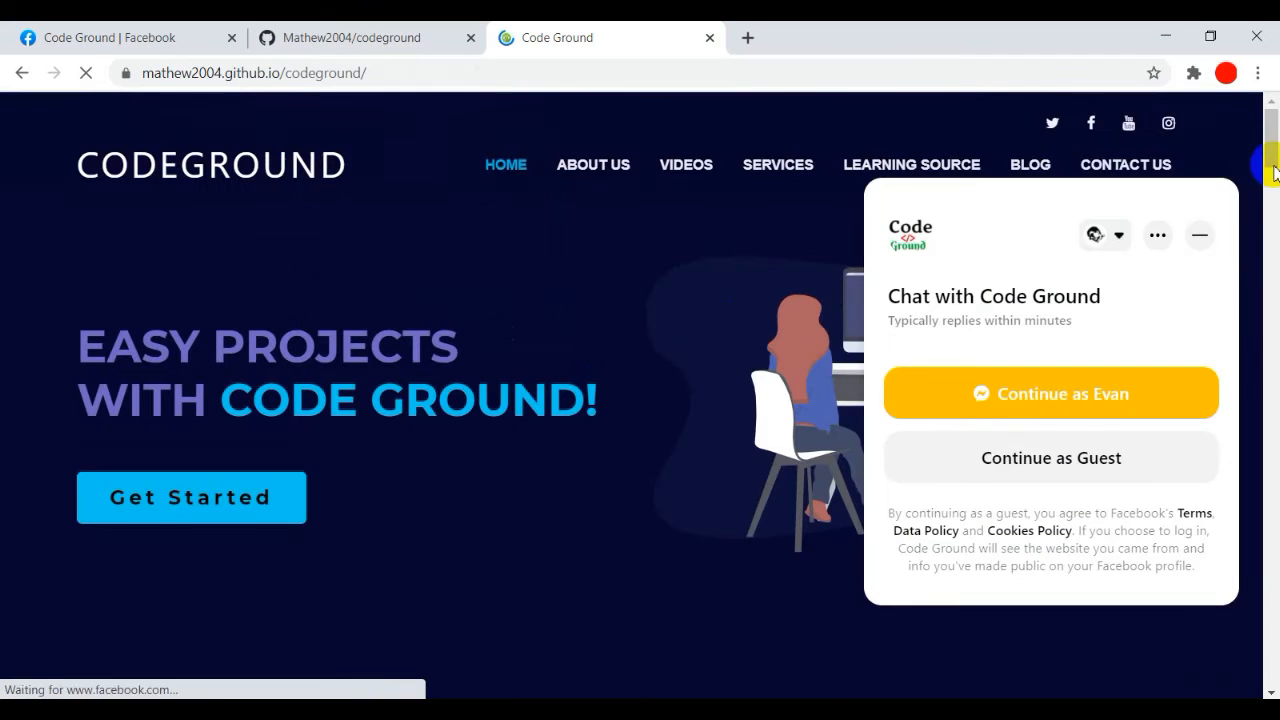
pyautogui.click(1083, 402)
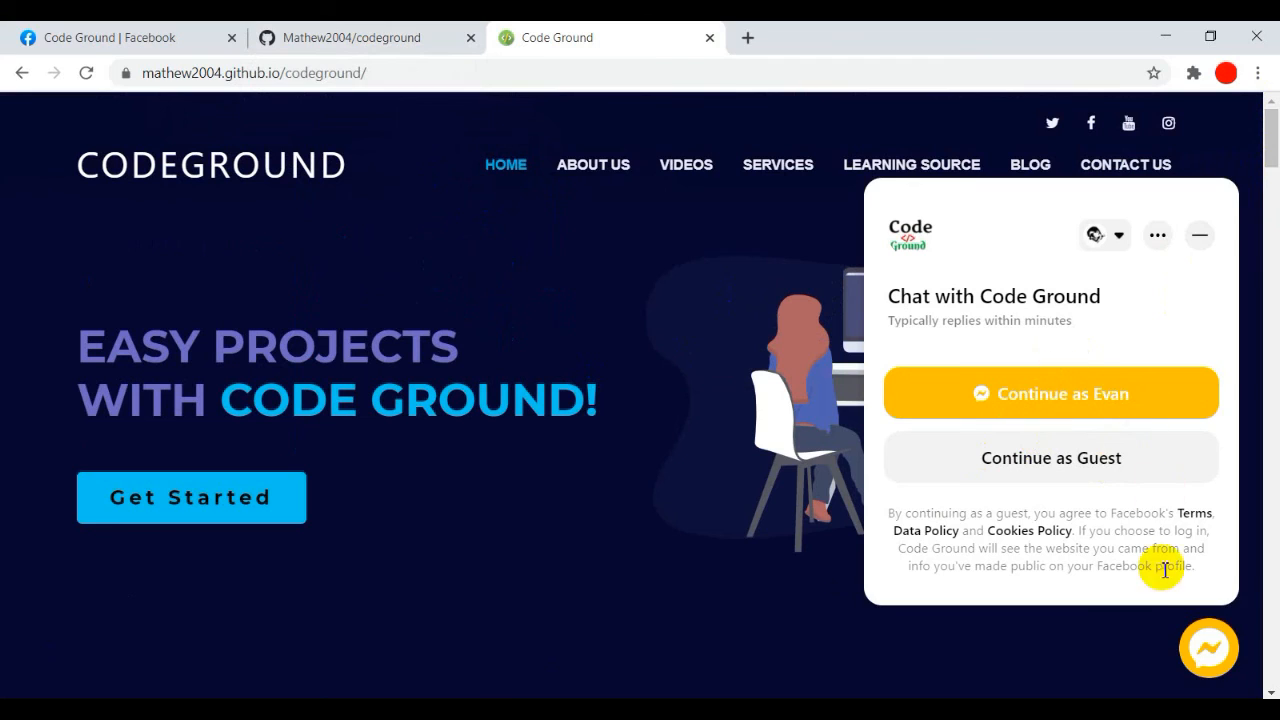
pyautogui.click(1068, 402)
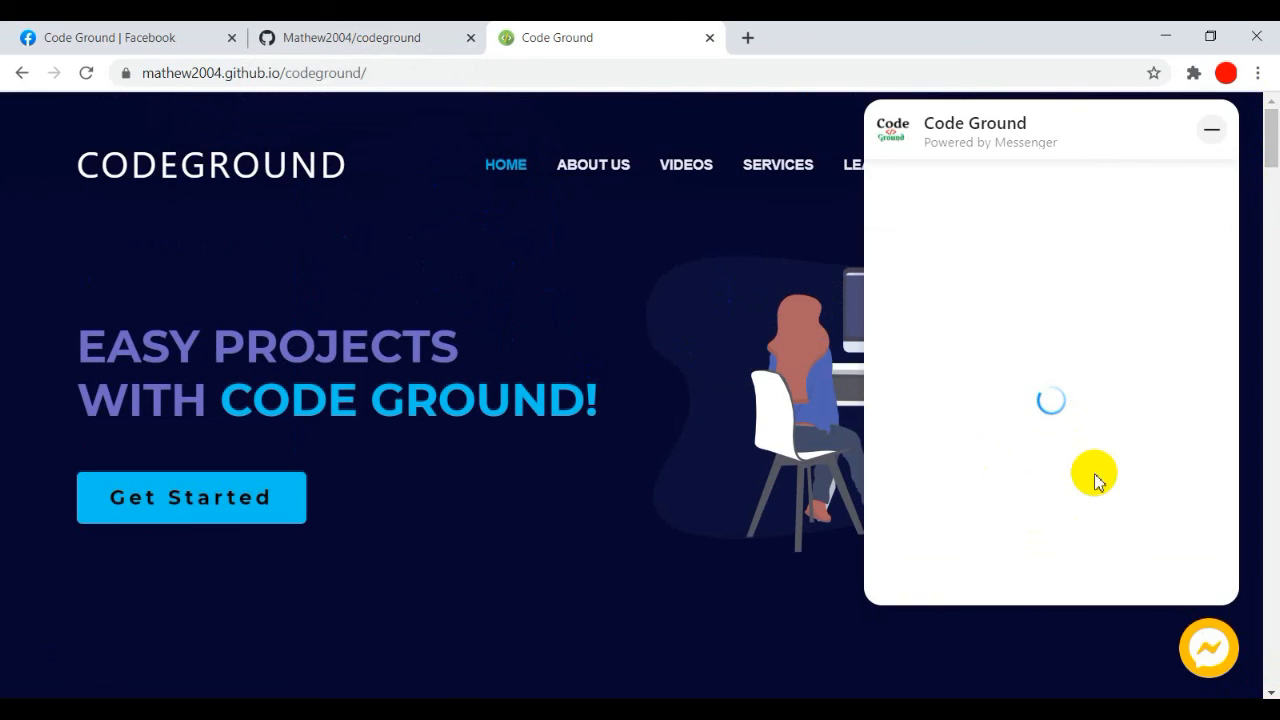
# - Send the test message "hi" in the website's Code Ground chat
pyautogui.click(957, 603)
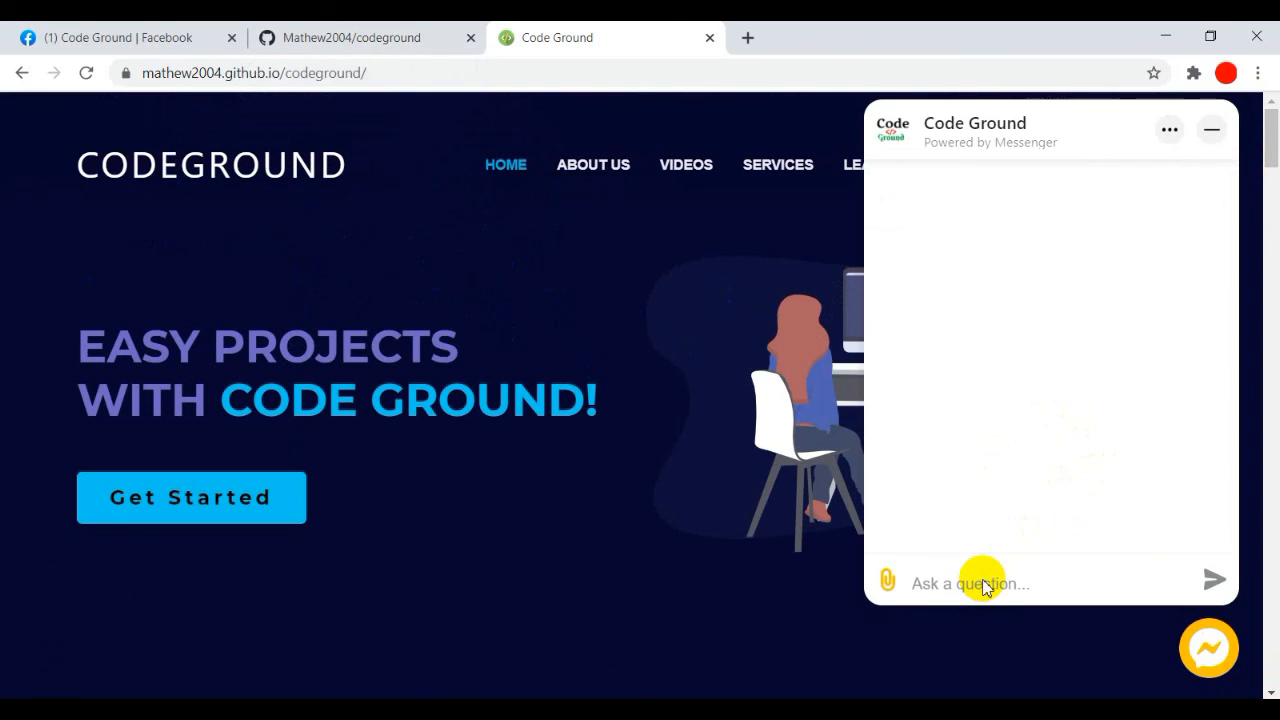
pyautogui.write('hi')
pyautogui.press('Return')
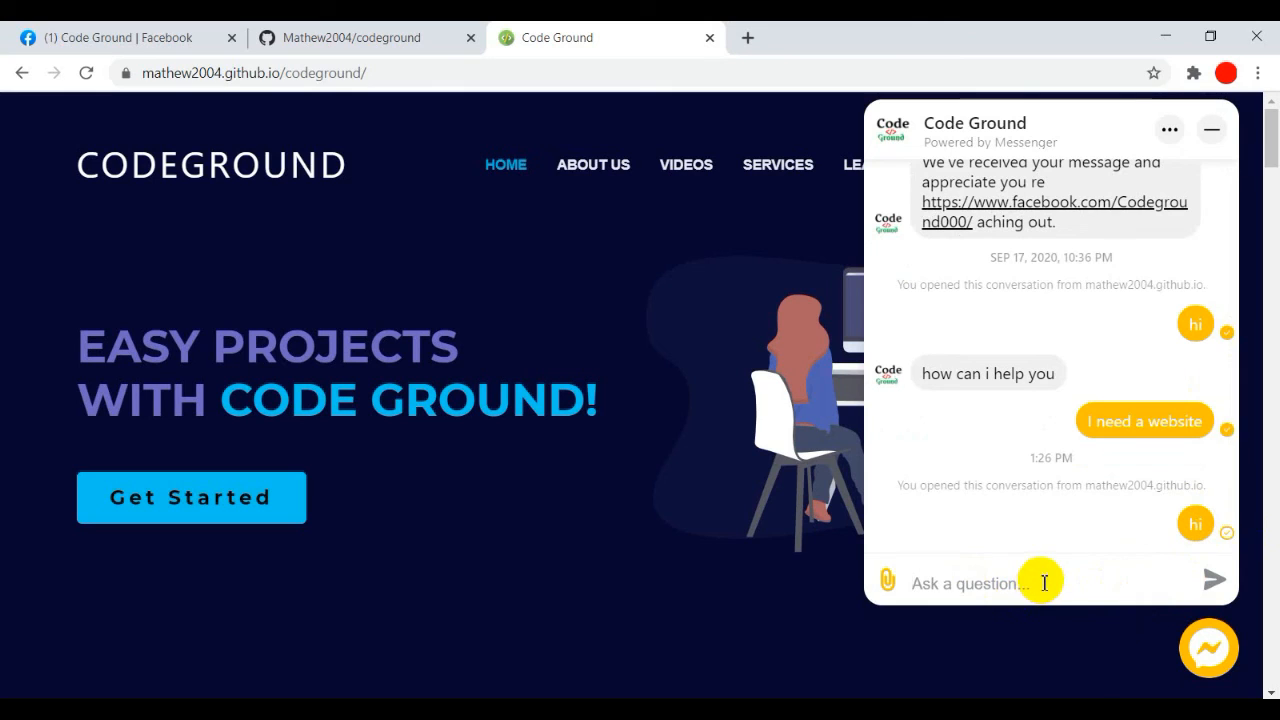
# - Minimize and reopen the website's chat window, view its conversation options and minimize it again
pyautogui.click(1215, 133)
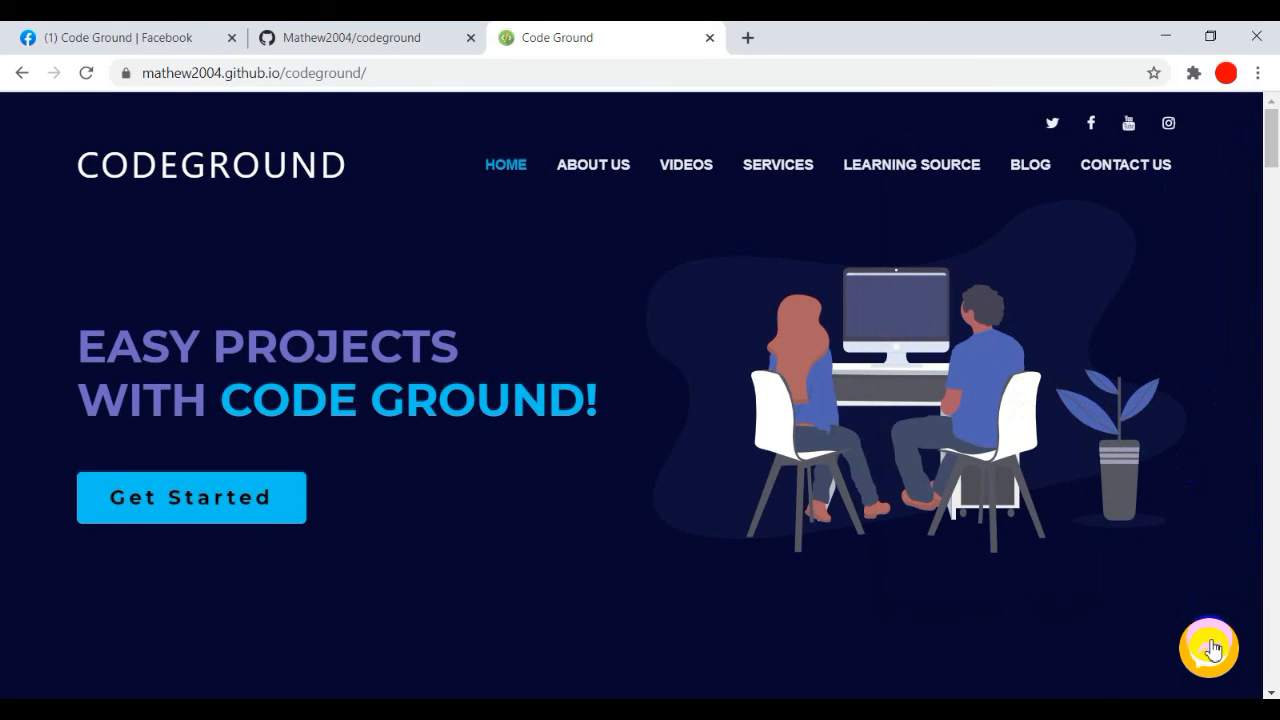
pyautogui.click(1210, 648)
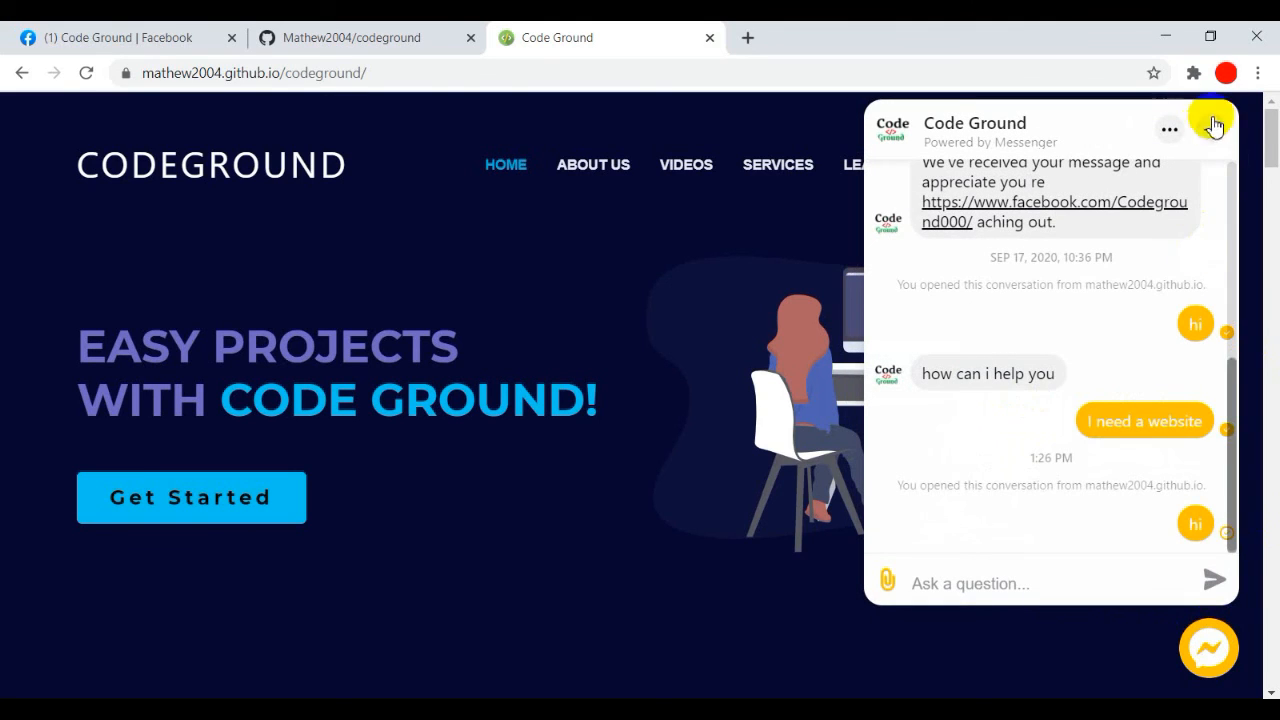
pyautogui.click(1167, 131)
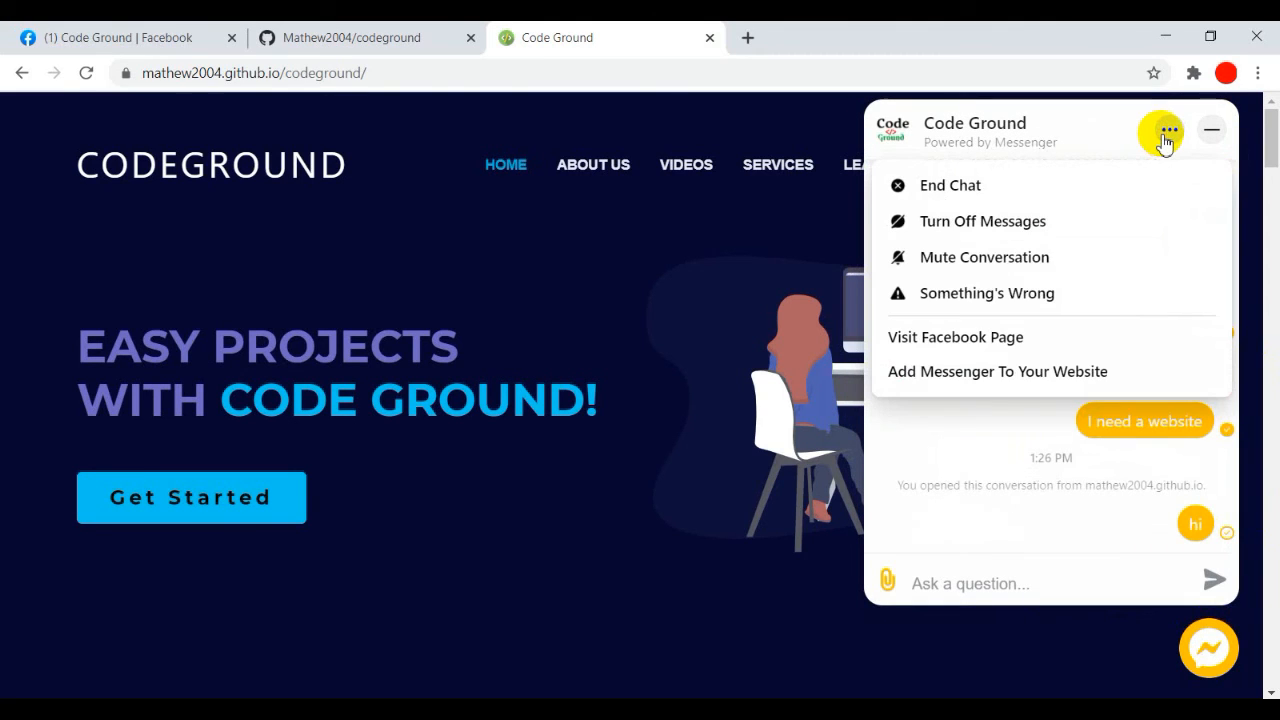
pyautogui.click(1167, 131)
pyautogui.click(1218, 140)
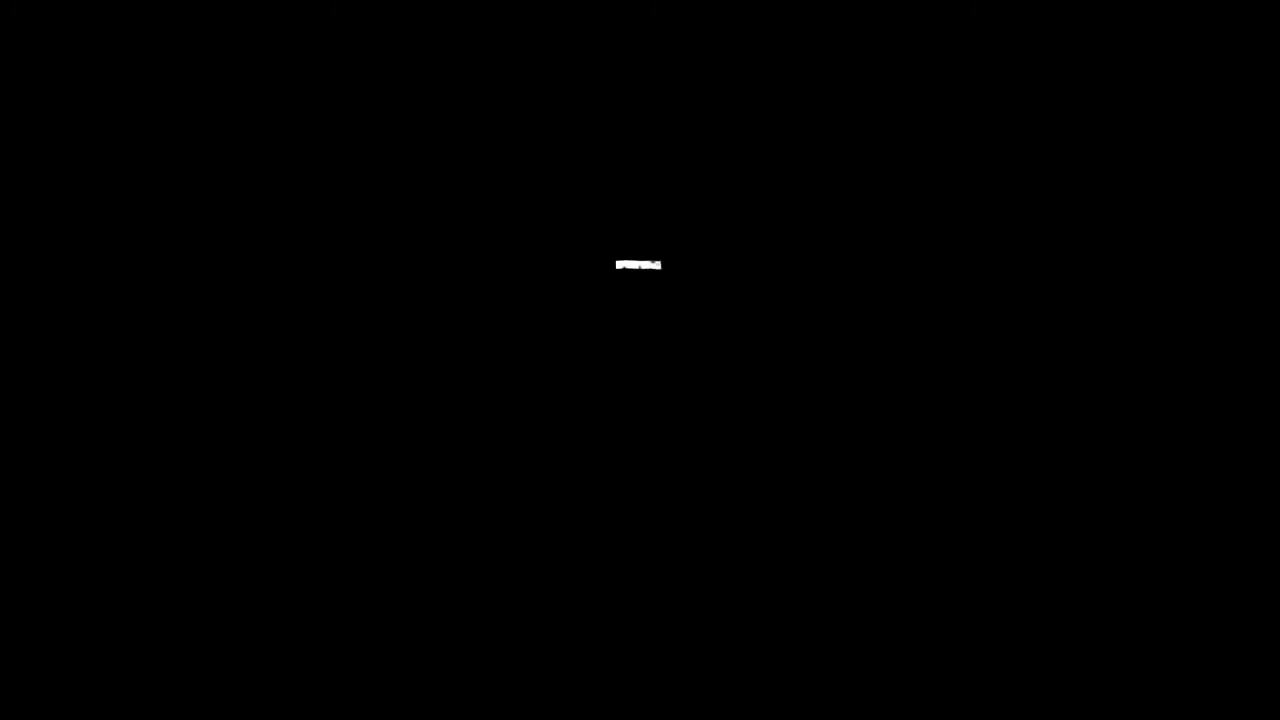